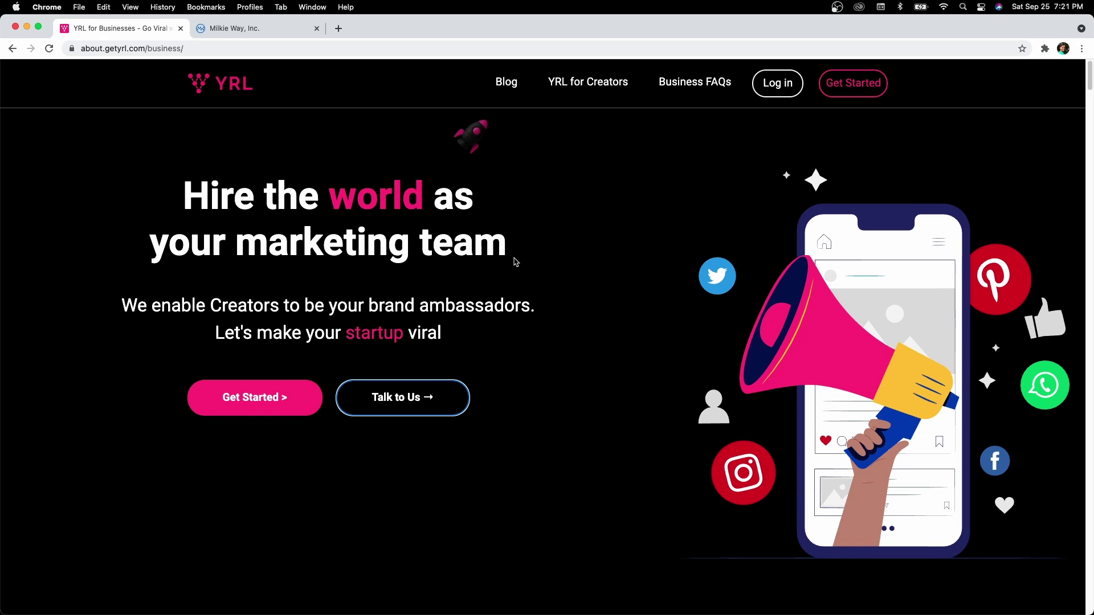
left_click(295, 399)
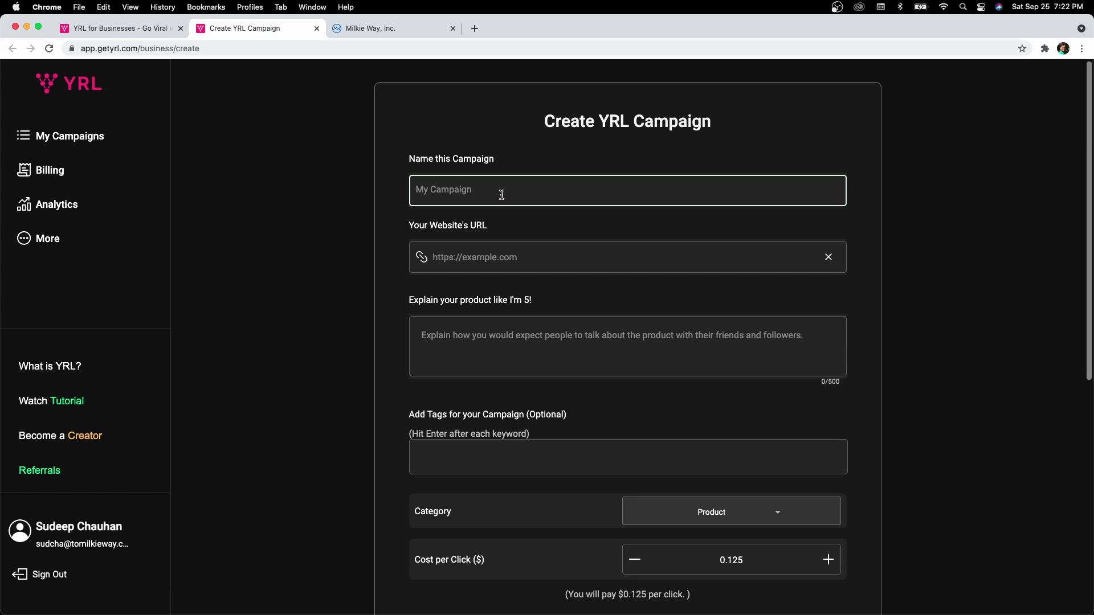
key("ctrl+Tab")
scroll(211, 154, "up", 10)
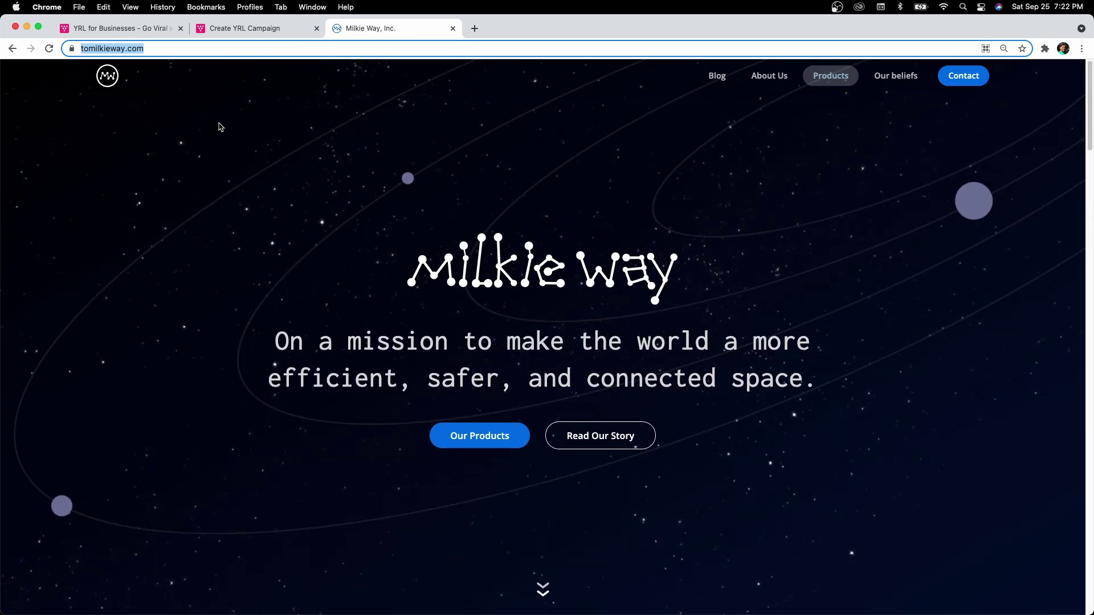
scroll(451, 241, "down", 10)
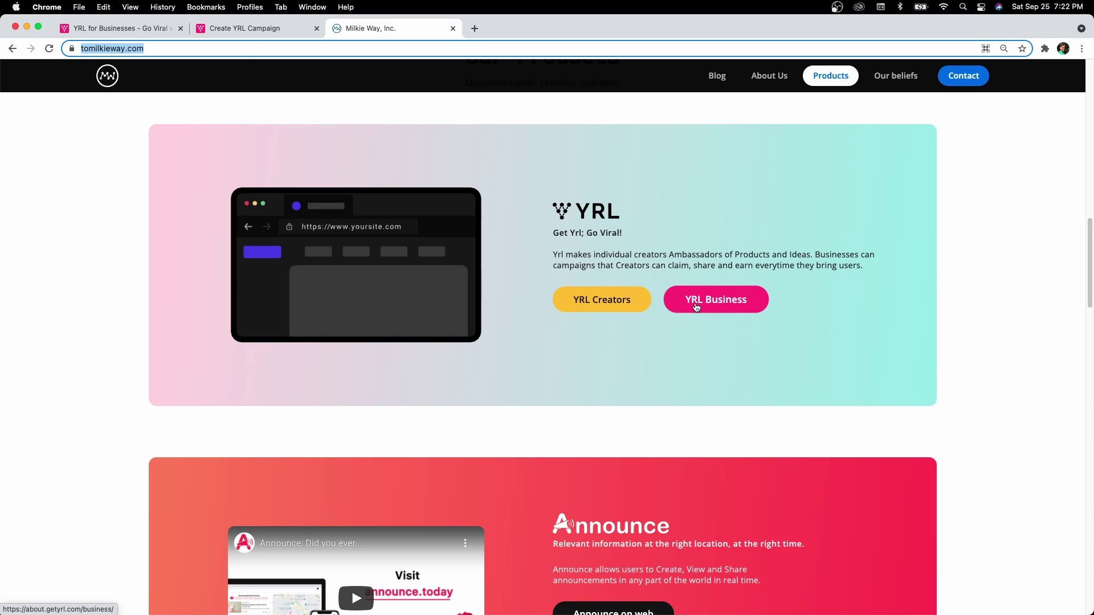
left_click(250, 28)
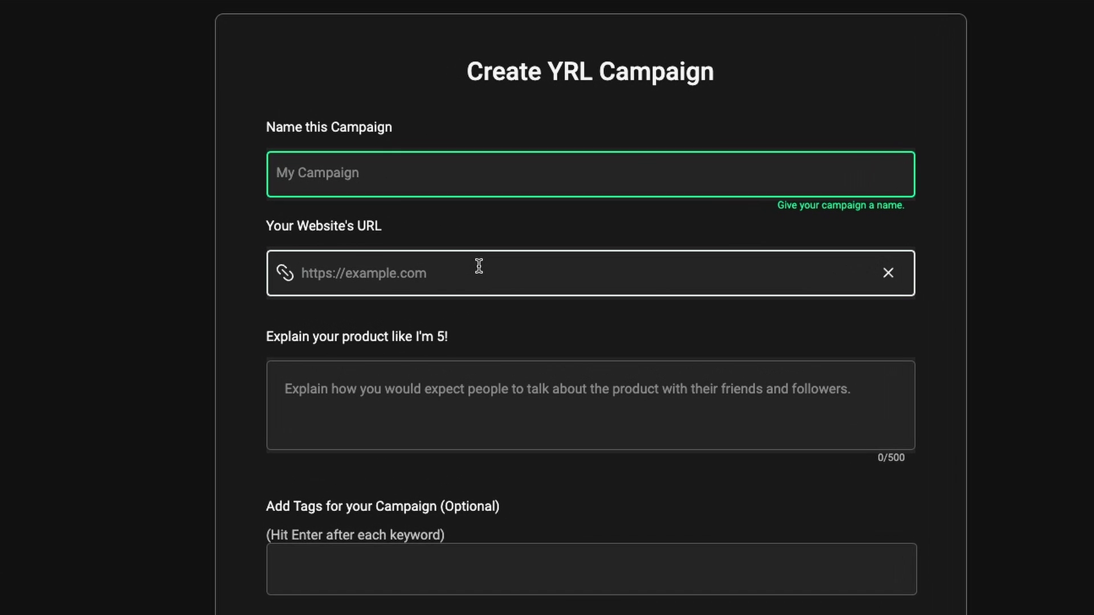
type("https://tomilkieway.com/")
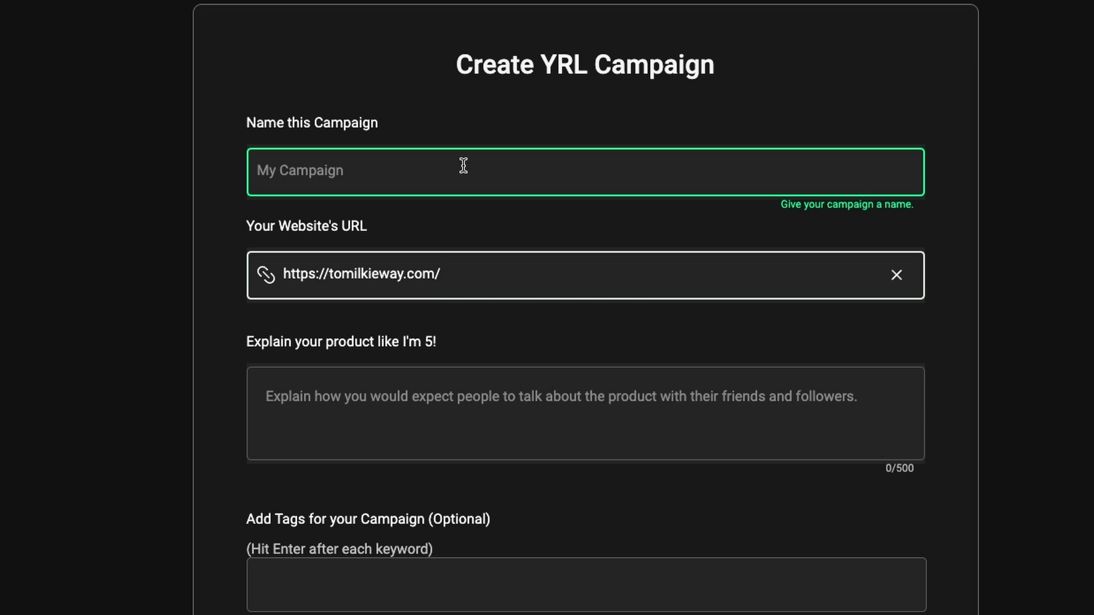
Step: Name the campaign "Employee Referral Cmp 1"
type("E")
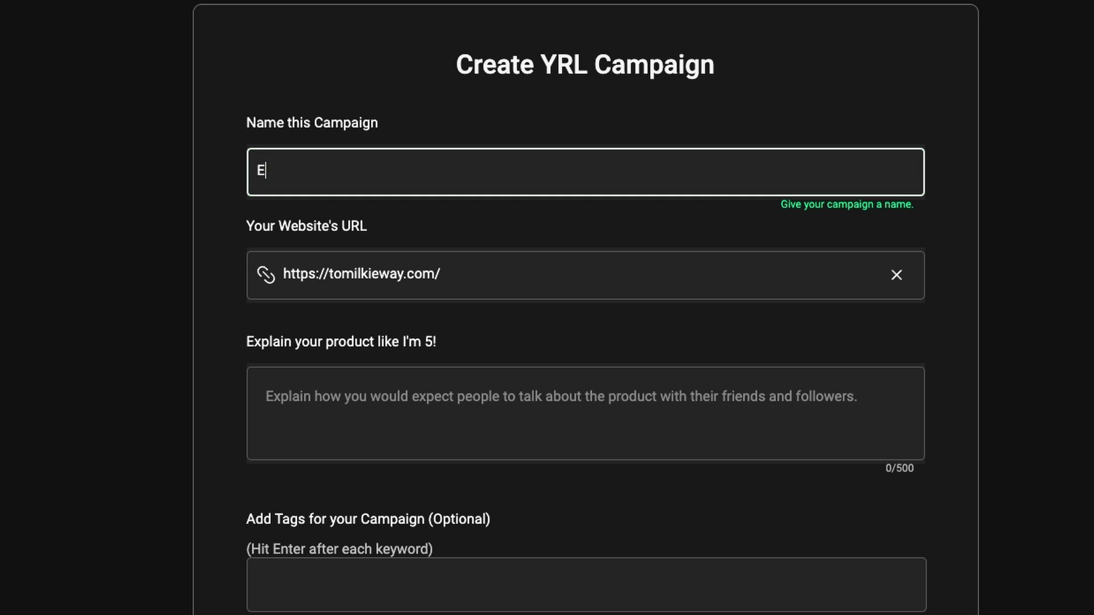
type("mployee Referral")
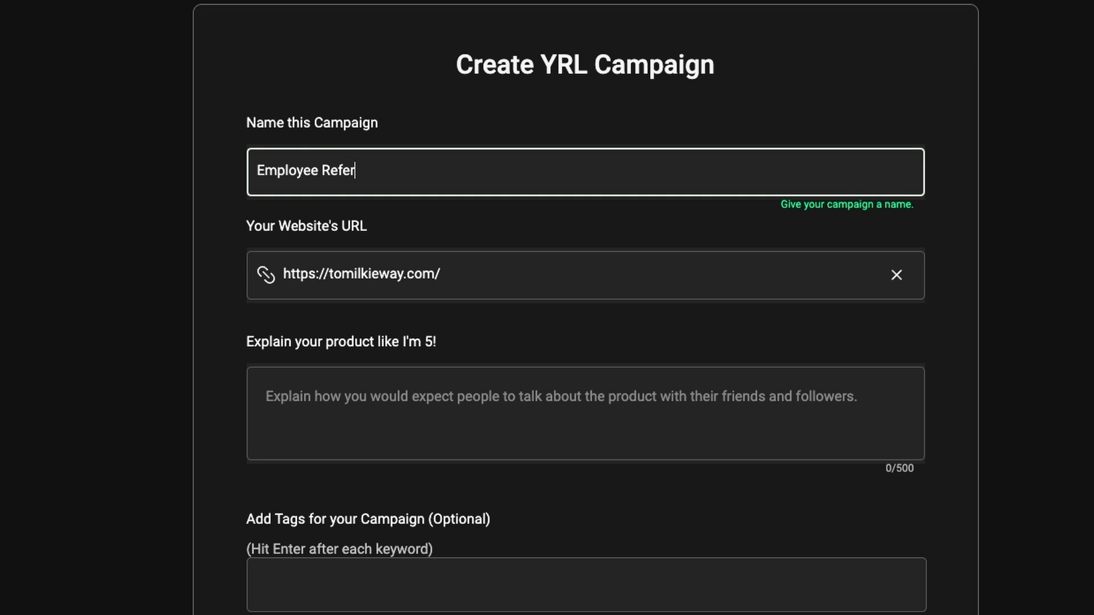
key("BackSpace")
key("BackSpace")
type("ral")
type(" Ca")
key("BackSpace")
type("mp 1")
left_click_drag(437, 171, 251, 165)
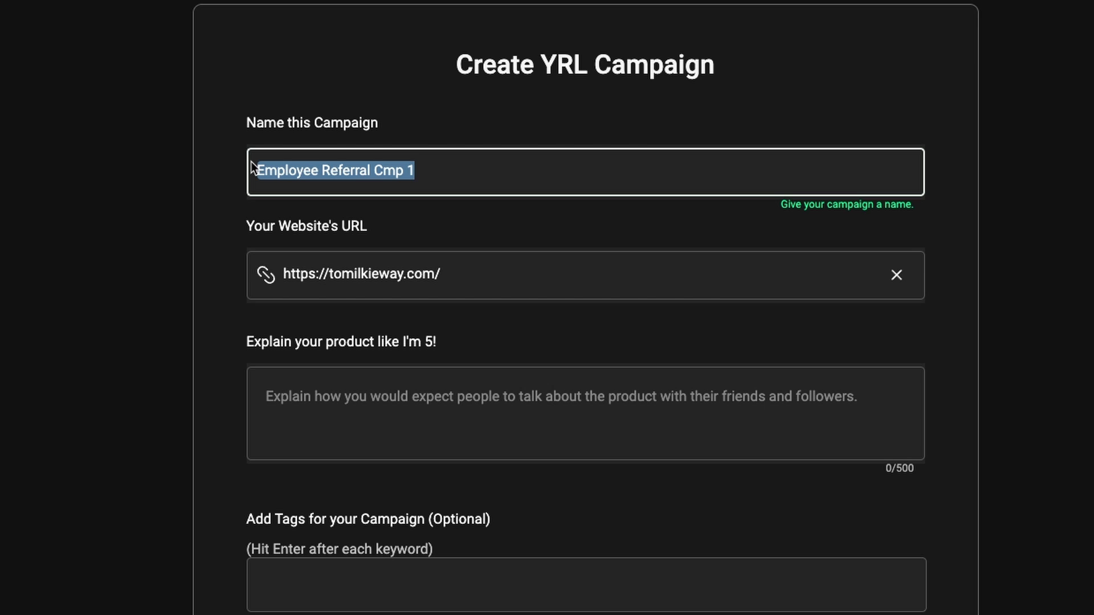
Step: Review the campaign form's product description, tags, category, cost per click and budget fields
left_click(304, 430)
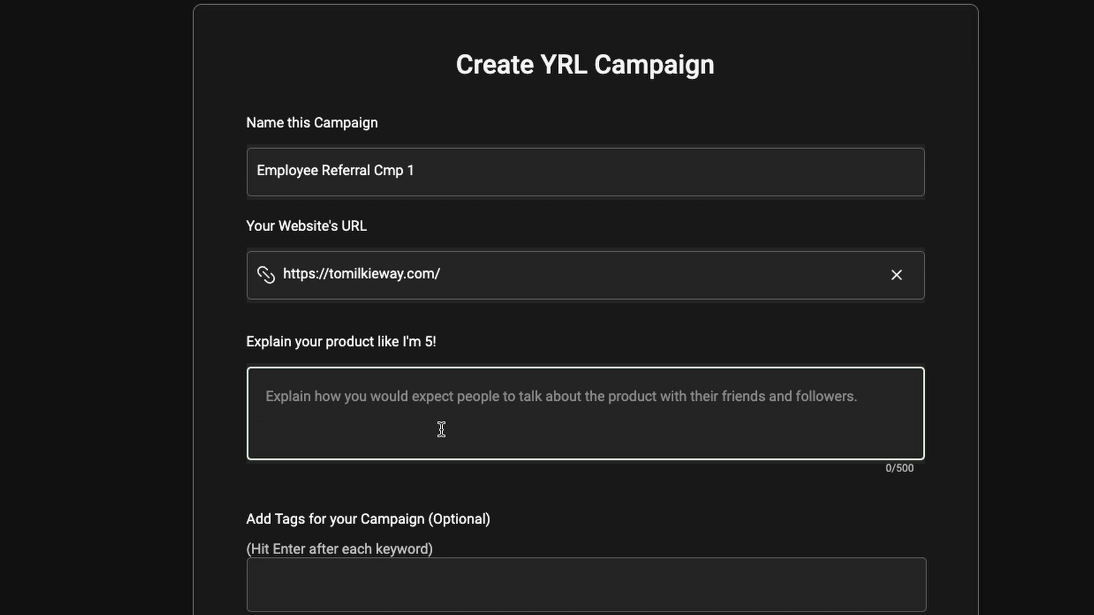
scroll(496, 444, "down", 3)
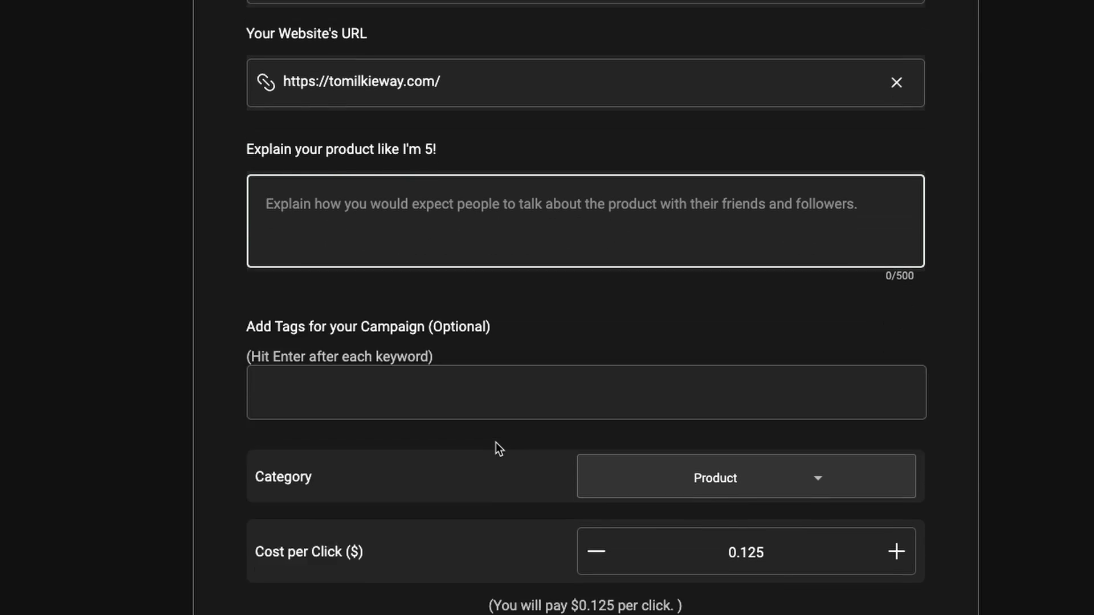
scroll(494, 442, "down", 7)
scroll(392, 351, "up", 2)
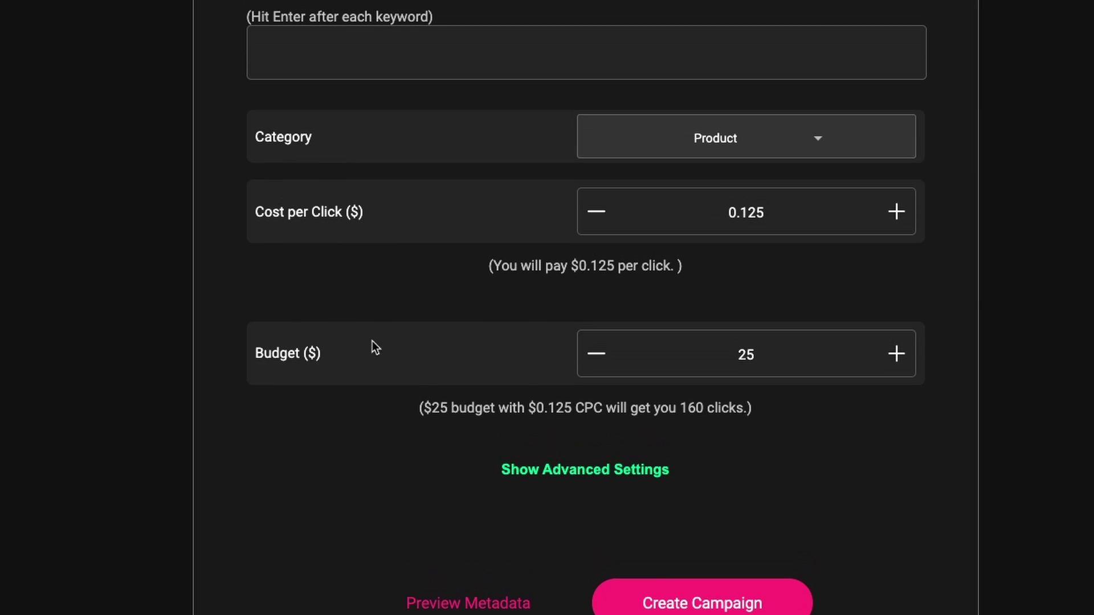
left_click_drag(362, 228, 208, 245)
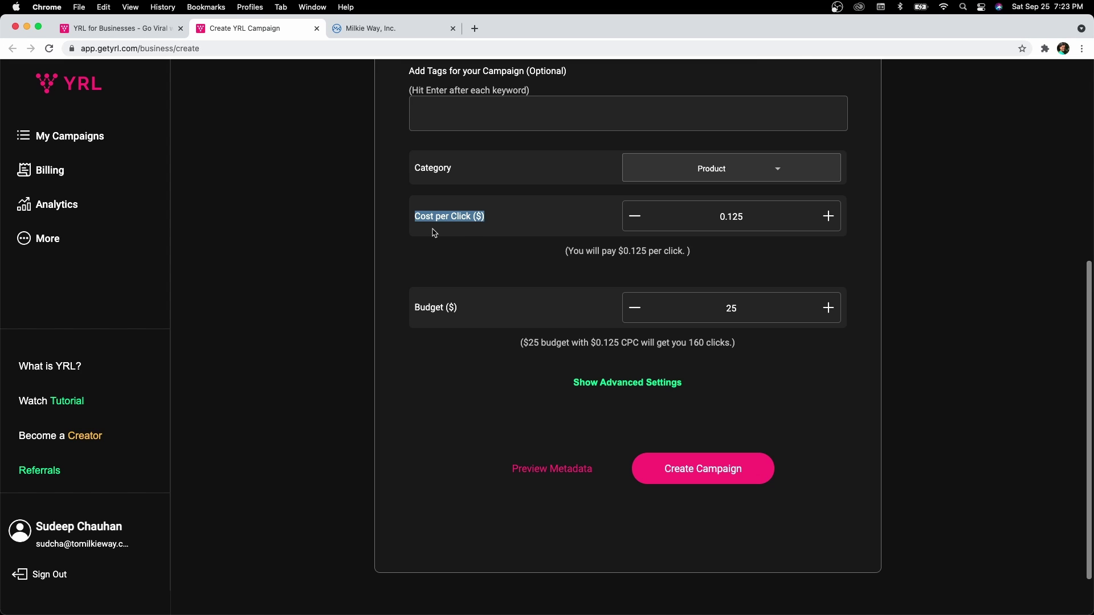
left_click(435, 233)
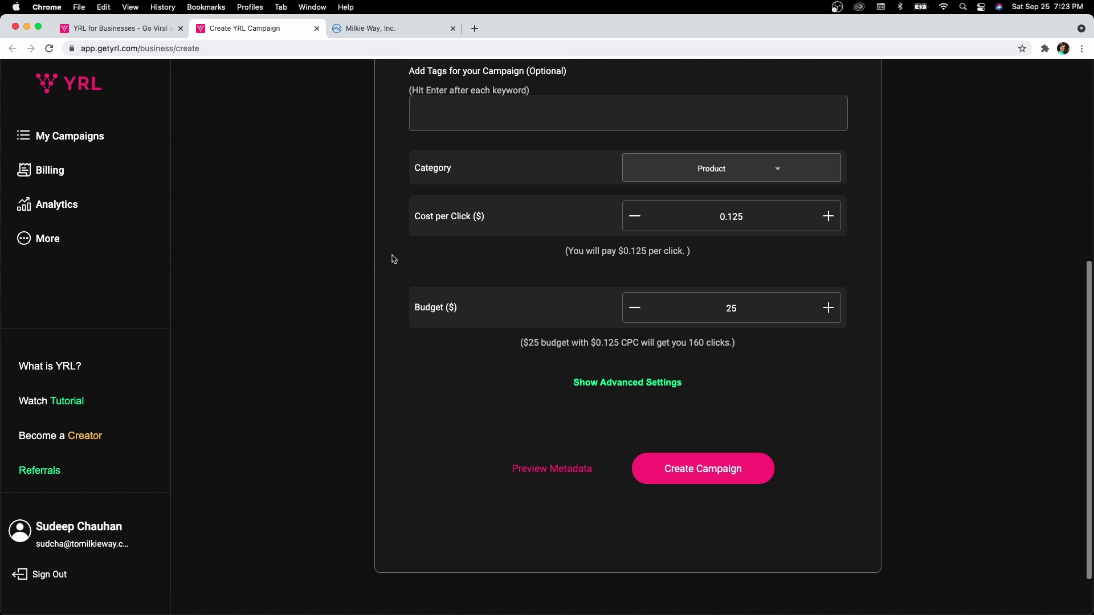
Step: Open the YRL Business FAQs and search the page for "conversion" to reach the question on tracking site conversions
left_click(96, 28)
left_click(687, 81)
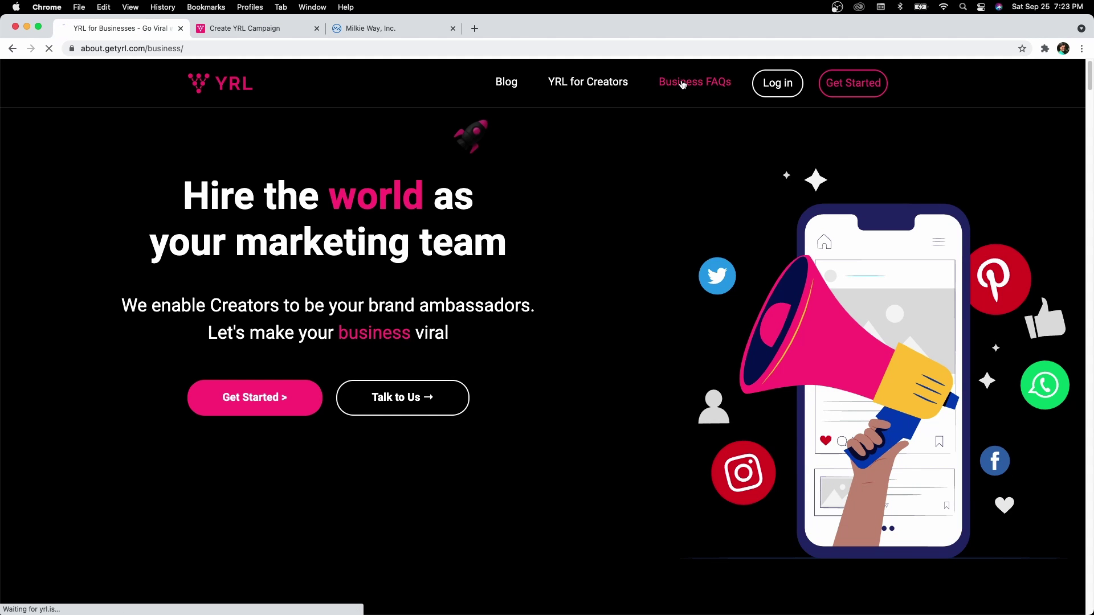
key("super+f")
type("convers")
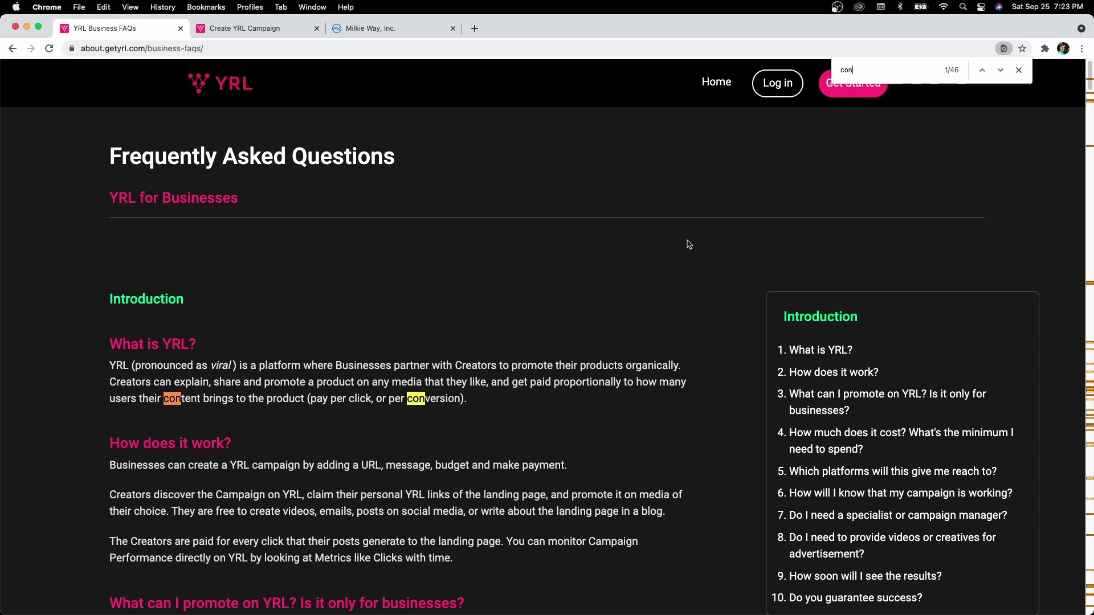
type("ion")
key("Return")
key("Return")
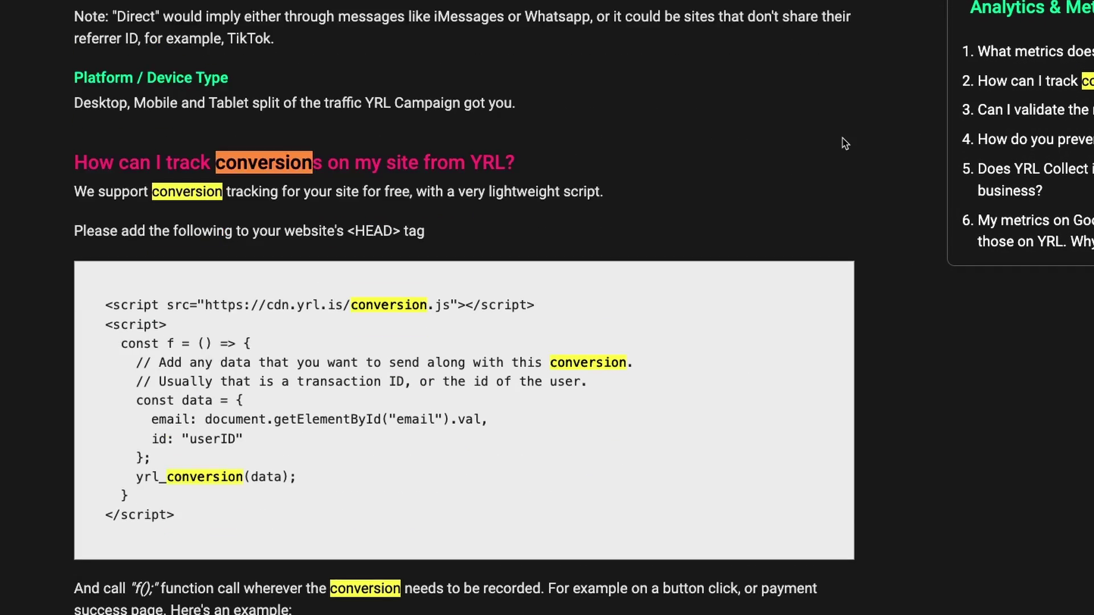
Step: Examine the conversion tracking script for the website's HEAD tag and the example button that calls its f() function
scroll(844, 139, "down", 6)
scroll(826, 134, "up", 2)
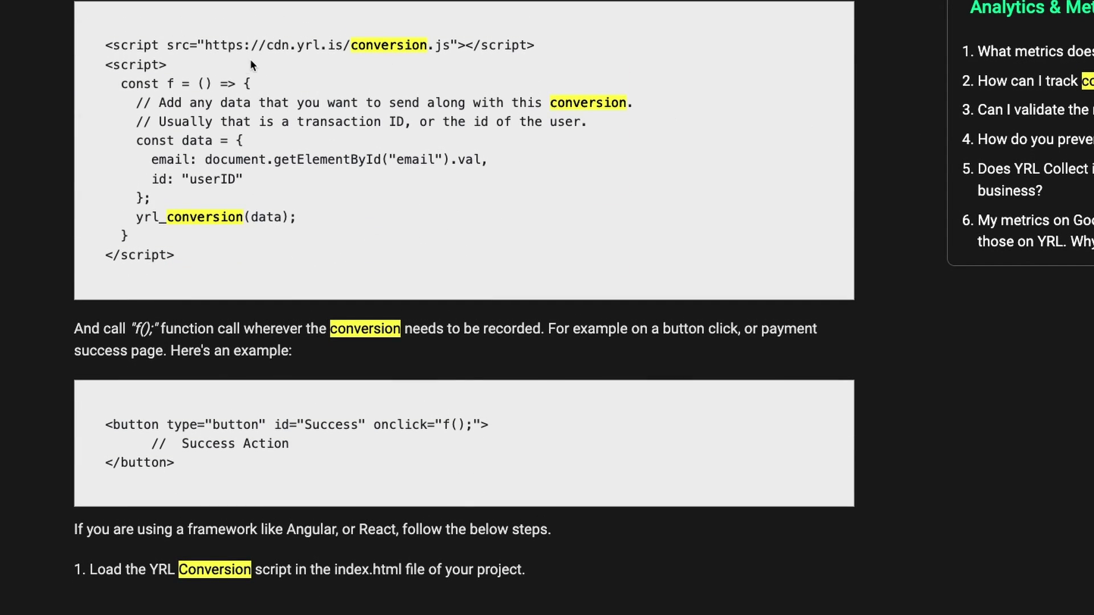
left_click_drag(105, 45, 225, 241)
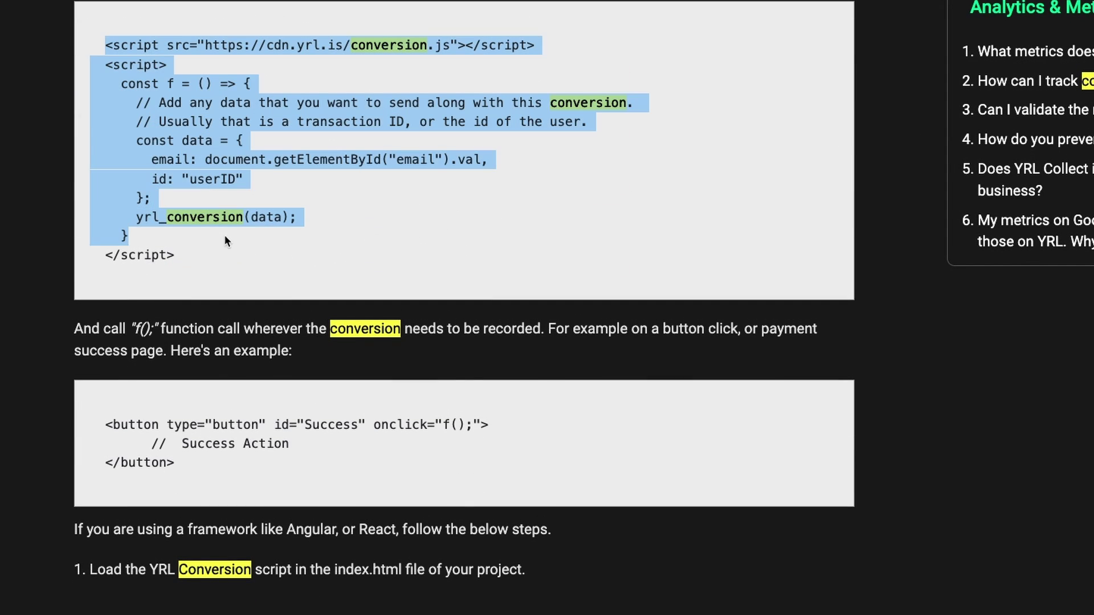
left_click_drag(105, 415, 219, 488)
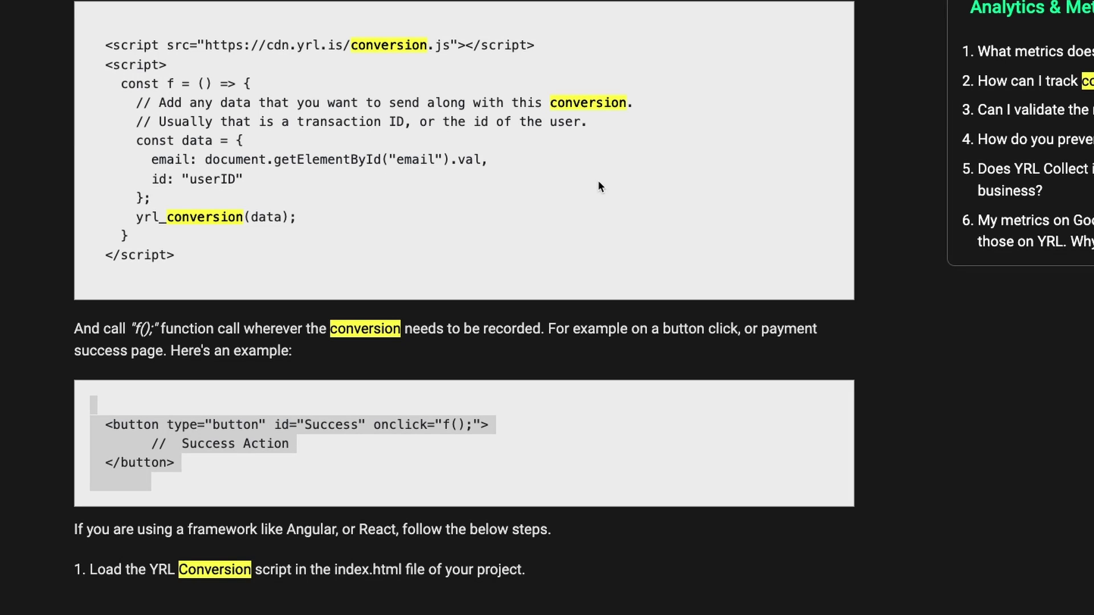
left_click(176, 484)
left_click_drag(106, 427, 193, 470)
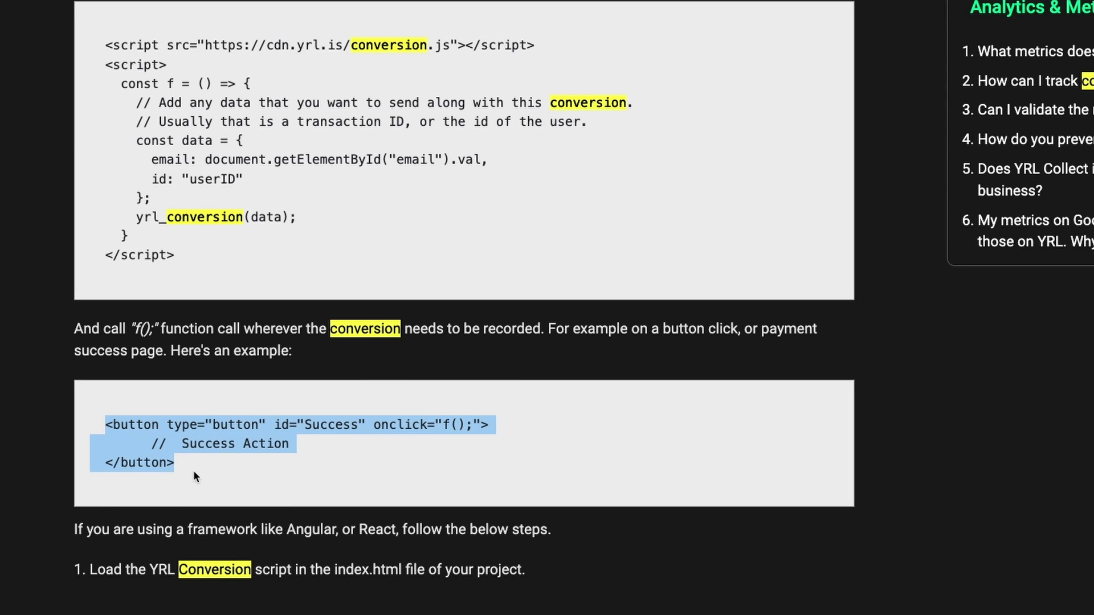
left_click(260, 494)
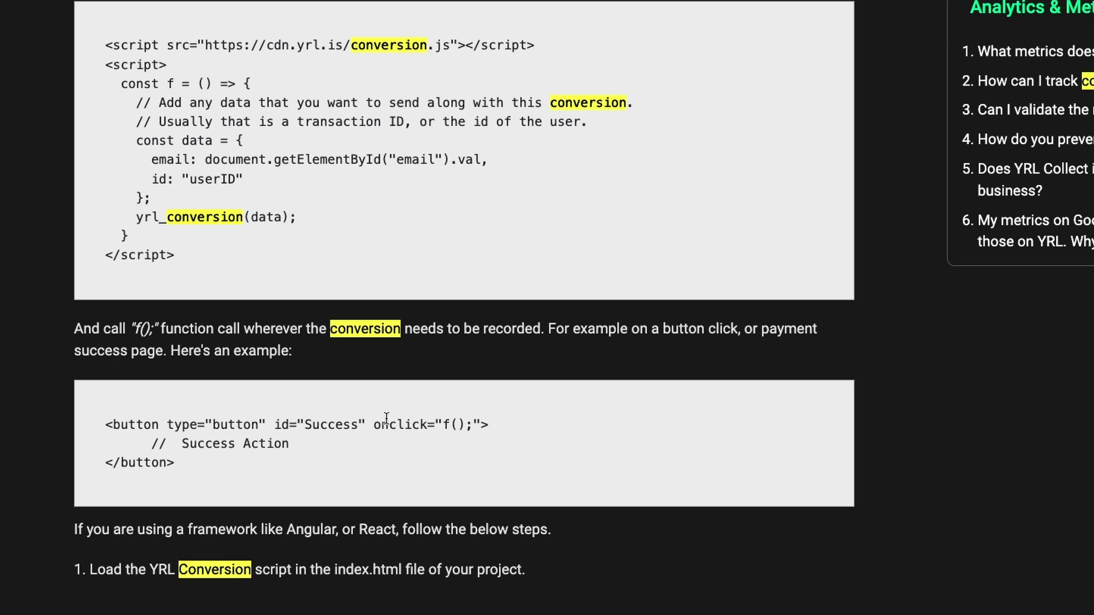
left_click_drag(448, 429, 470, 429)
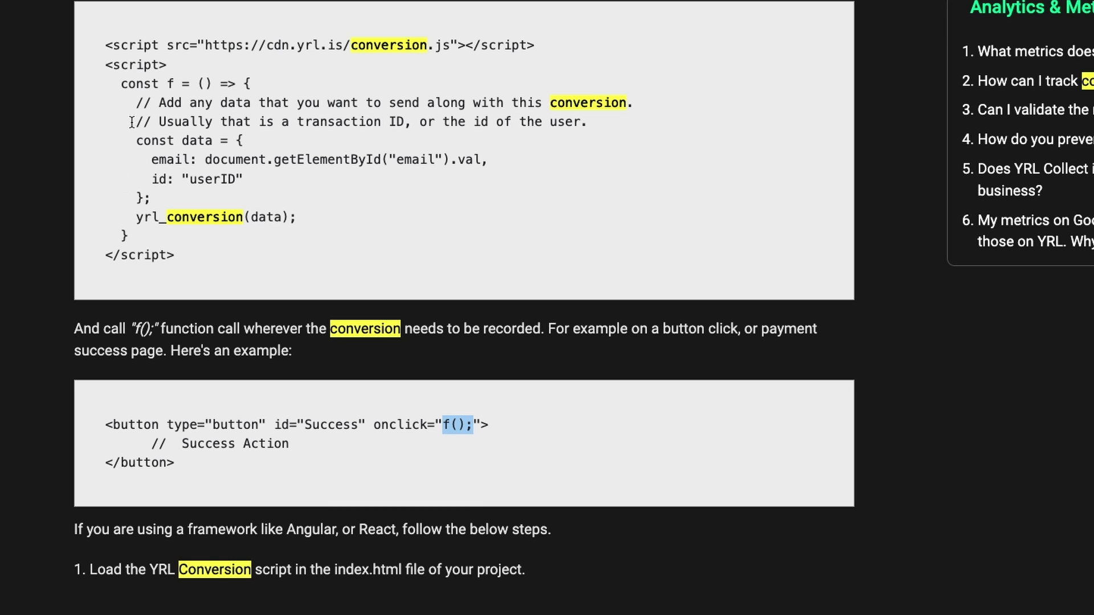
left_click_drag(120, 84, 319, 245)
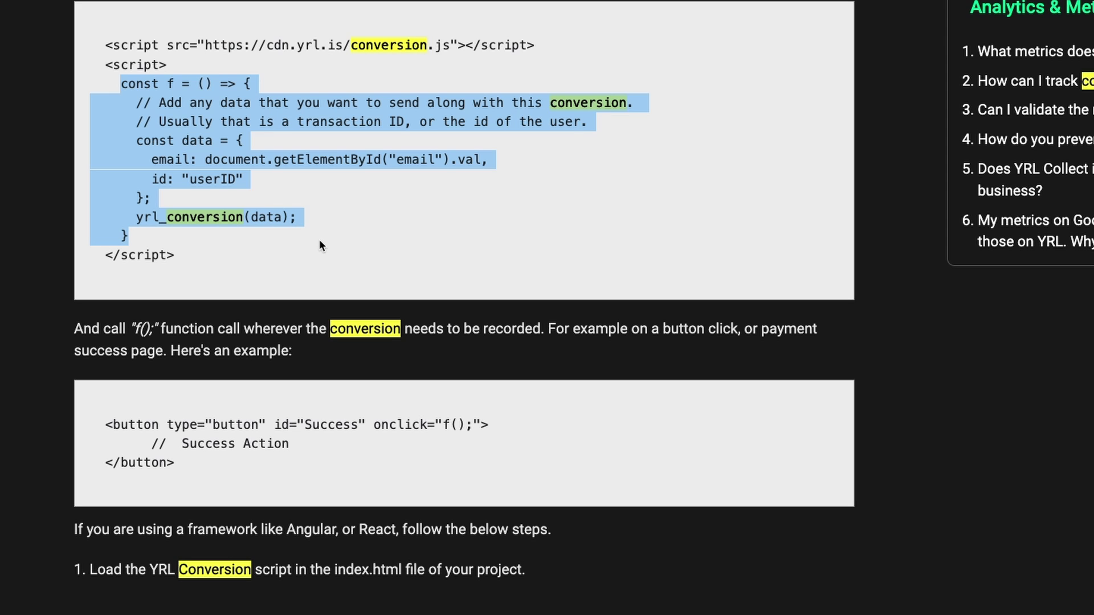
Step: Examine the conversion tracking instructions for Angular or React, including the index.html script and the yrl_conversion() call
scroll(309, 241, "down", 3)
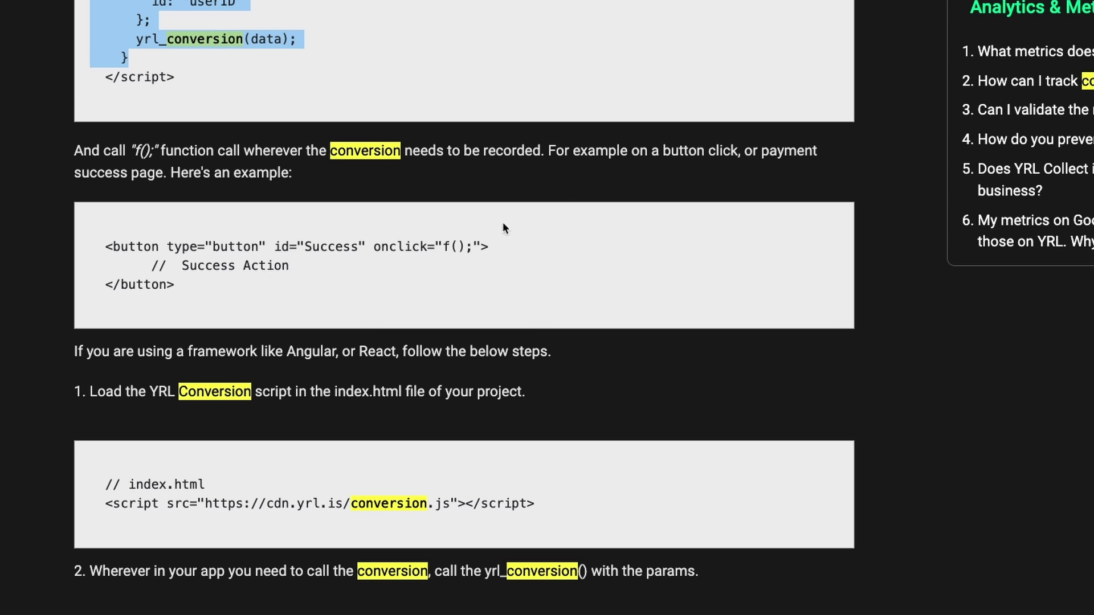
scroll(499, 318, "up", 5)
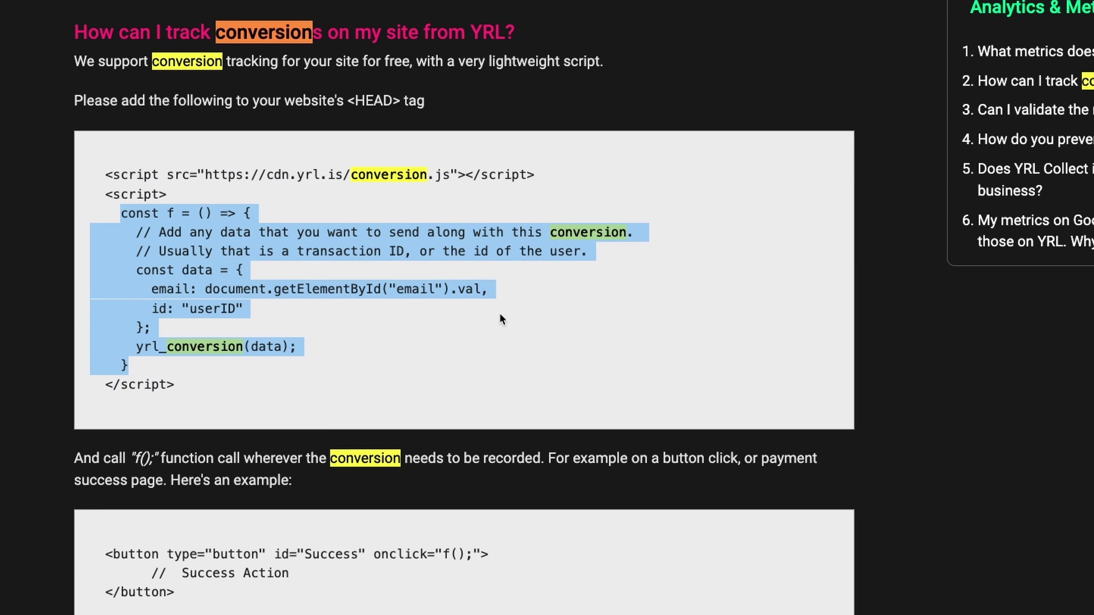
scroll(501, 318, "down", 3)
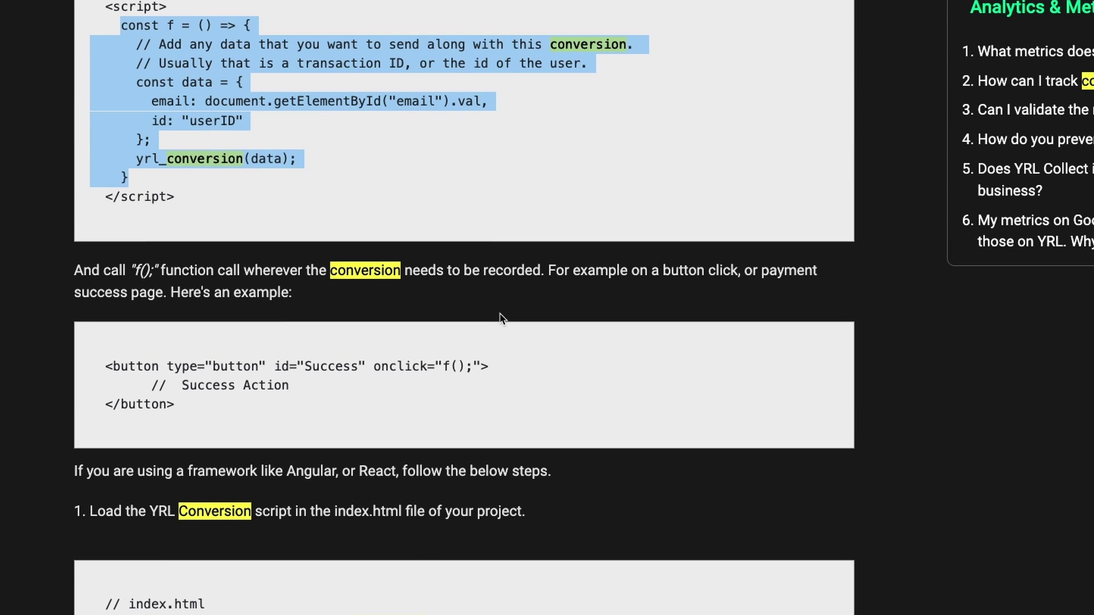
scroll(457, 330, "down", 6)
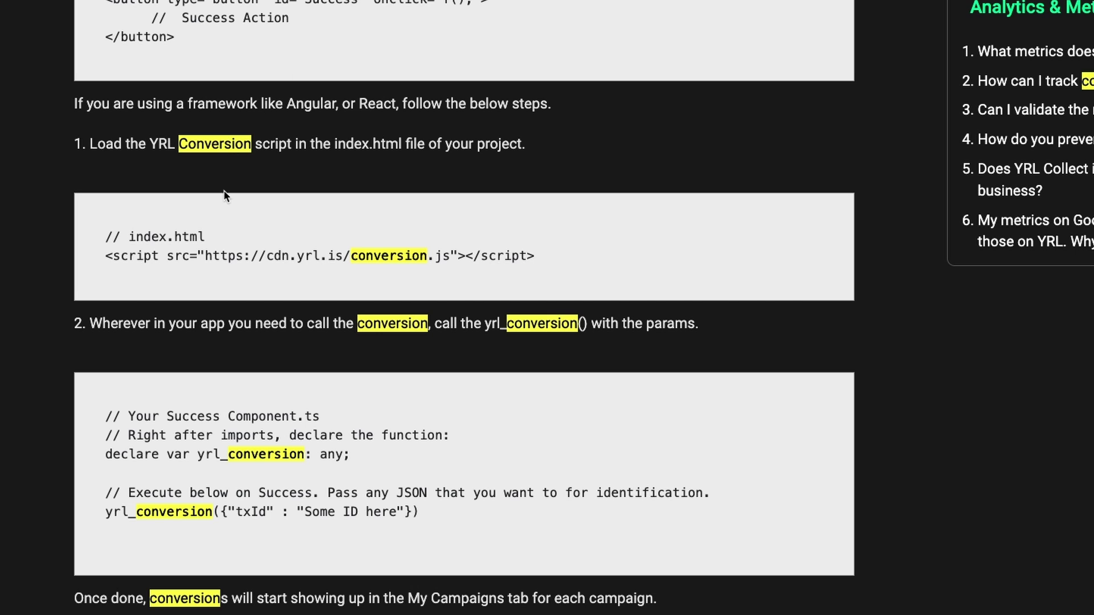
scroll(222, 191, "down", 1)
scroll(212, 194, "down", 2)
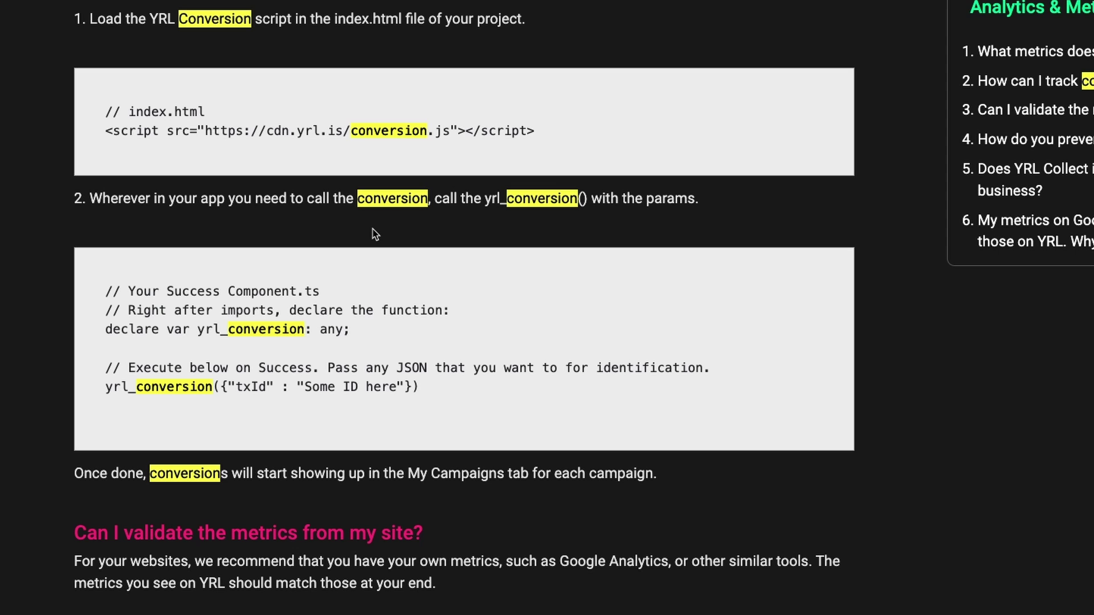
scroll(375, 234, "down", 1)
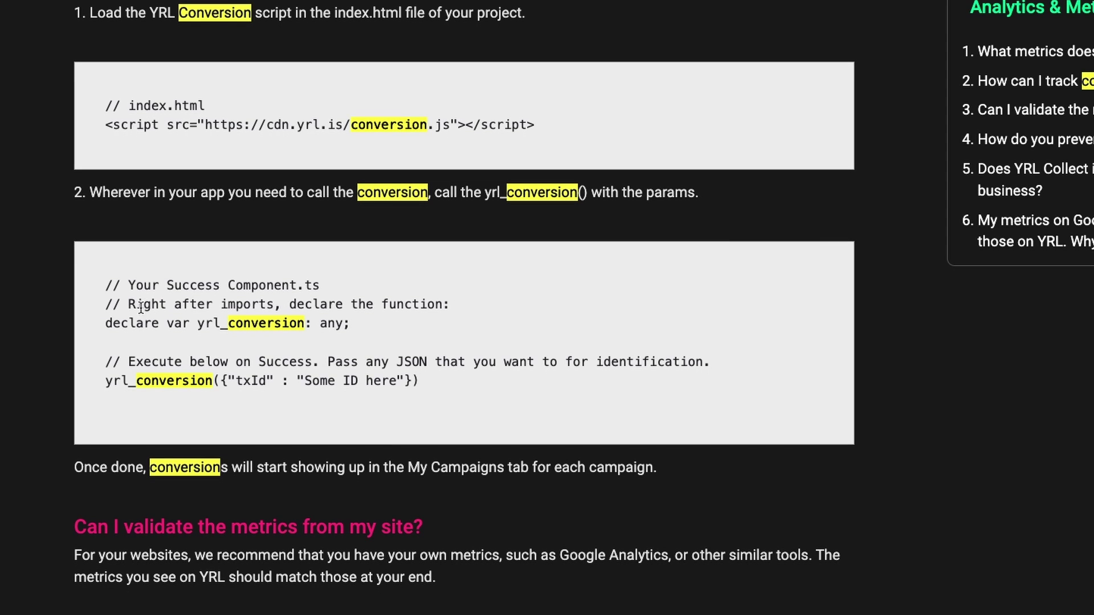
left_click_drag(97, 284, 422, 398)
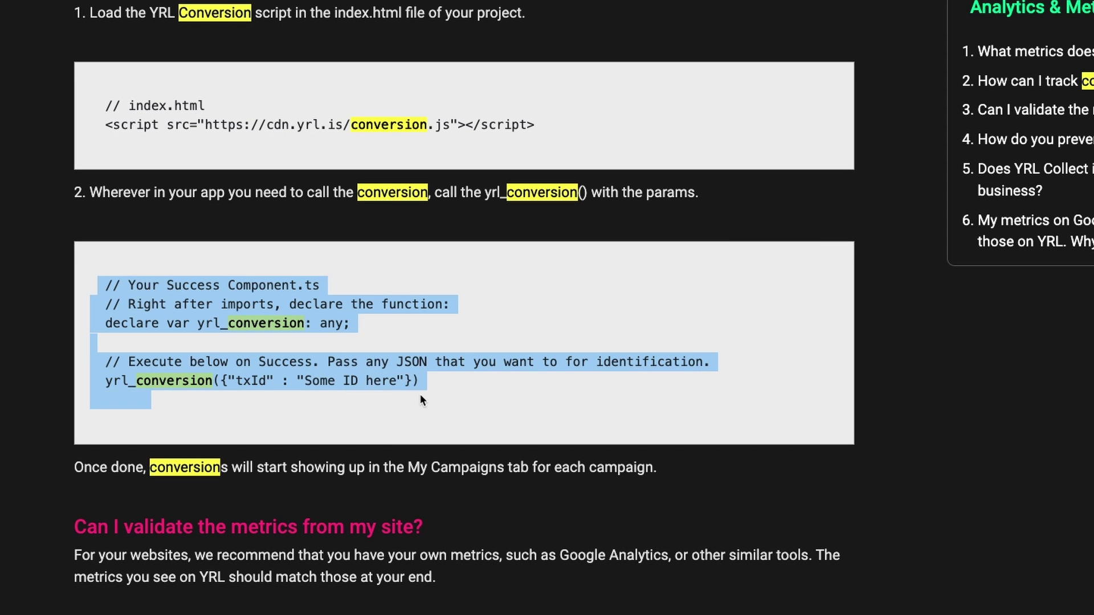
left_click_drag(112, 106, 456, 141)
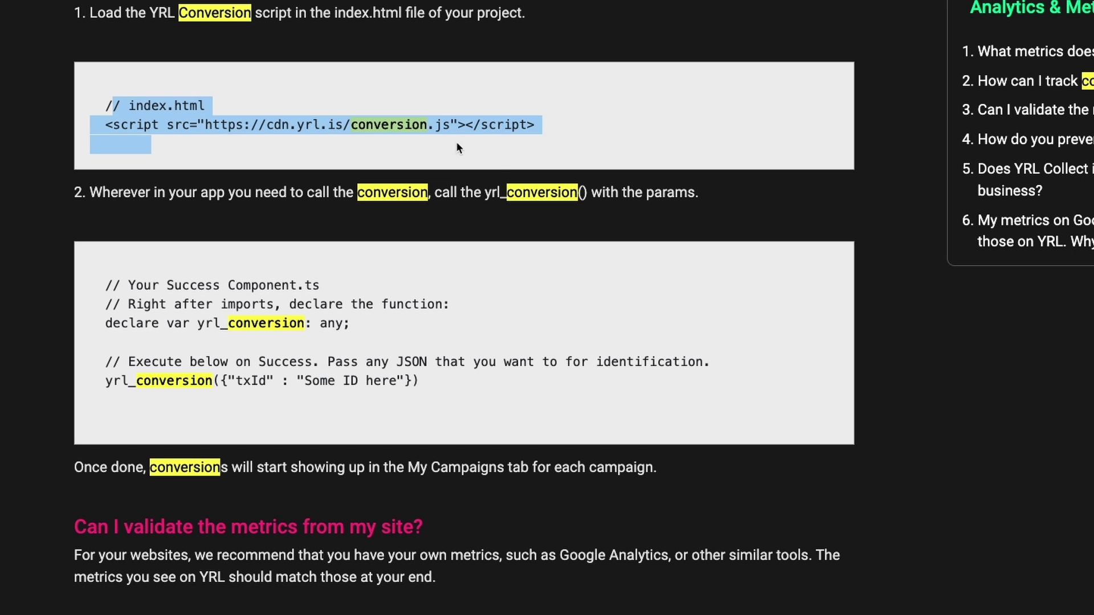
scroll(497, 180, "up", 1)
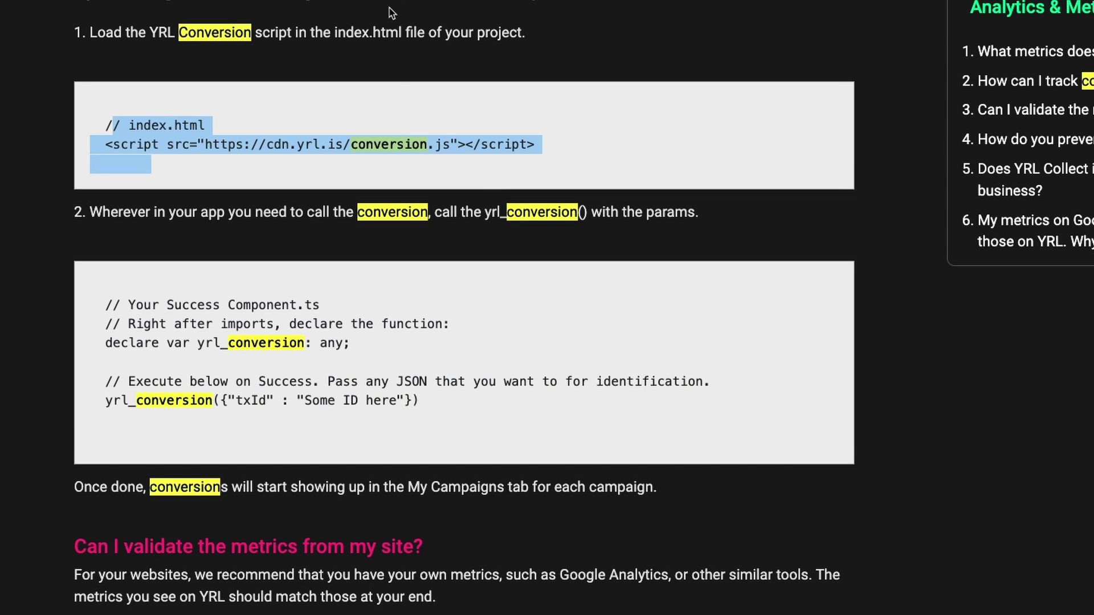
Step: Leave the FAQs, return to the campaign creation form and examine the Cost per Click setting
scroll(398, 108, "up", 10)
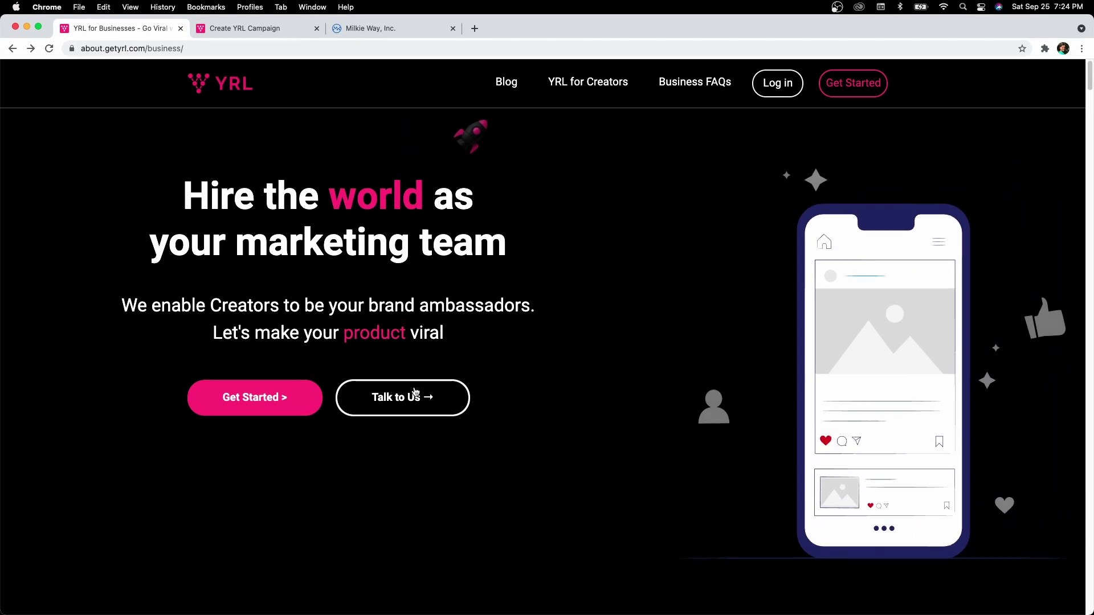
left_click(403, 330)
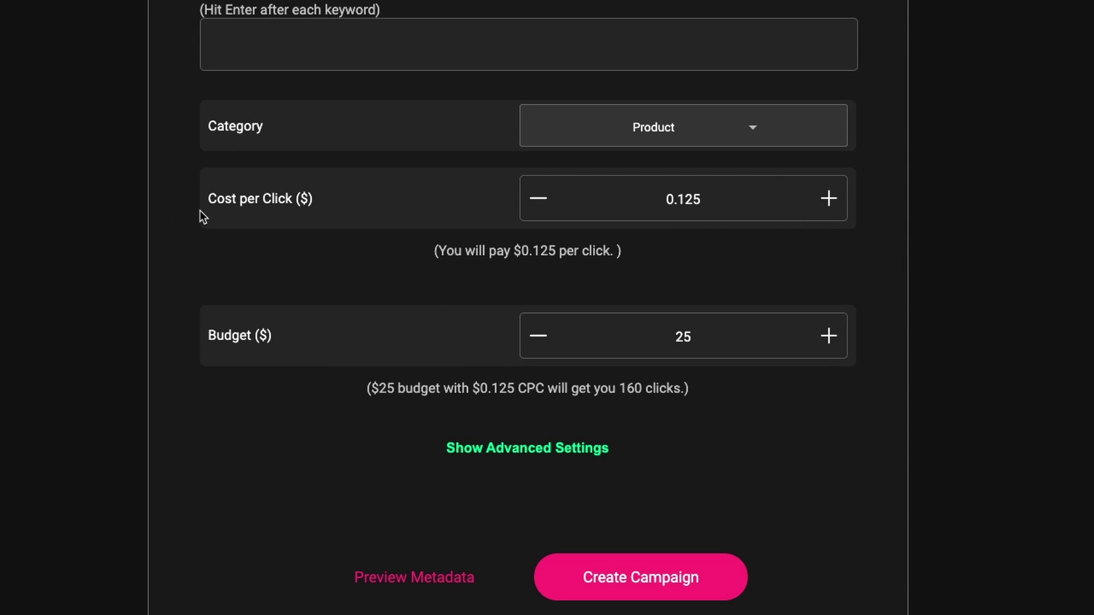
left_click_drag(201, 200, 365, 217)
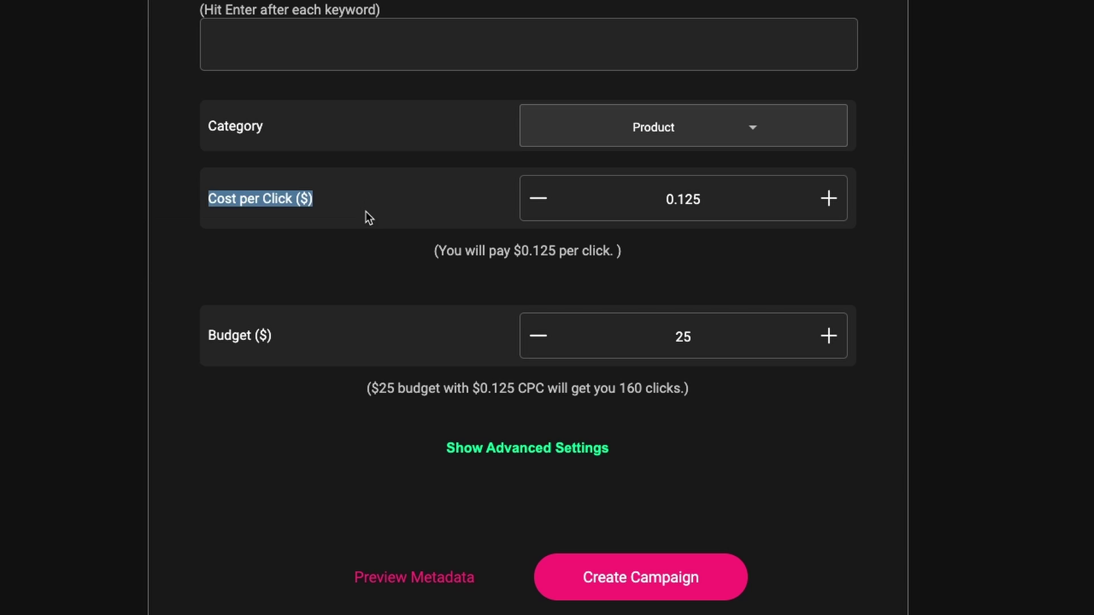
Step: Review the budget, show the advanced settings and make this a private campaign
left_click(217, 248)
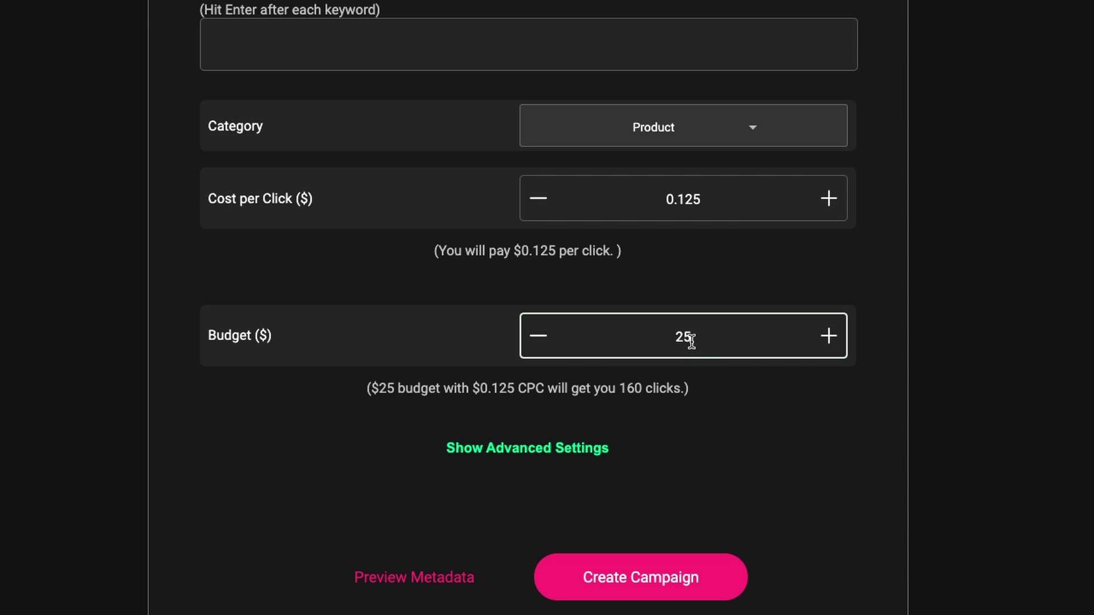
left_click_drag(674, 337, 598, 373)
left_click(593, 448)
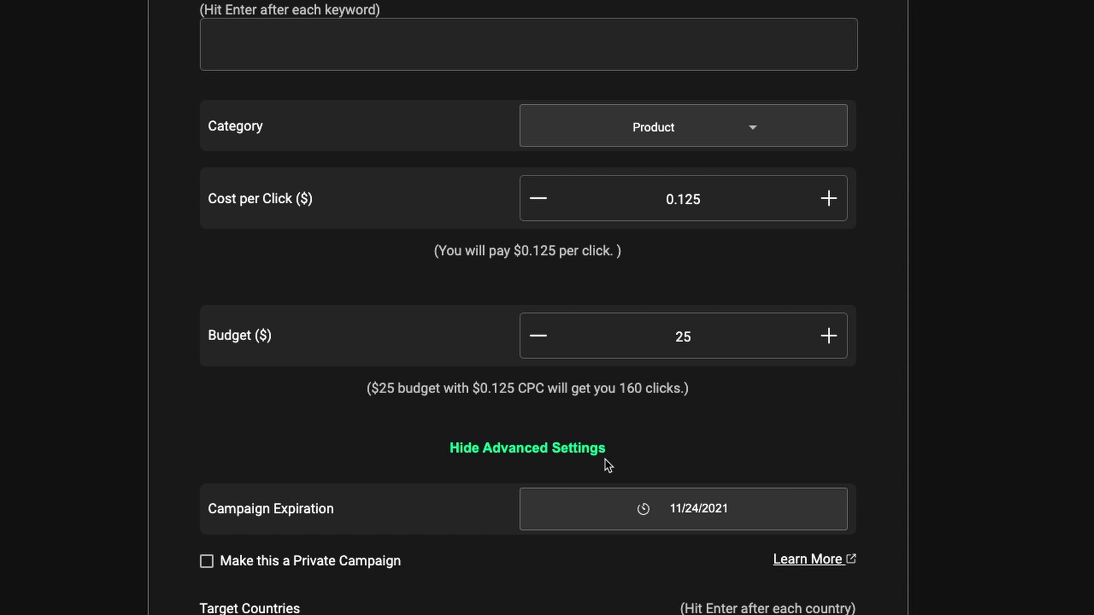
scroll(382, 567, "down", 2)
mouse_move(262, 454)
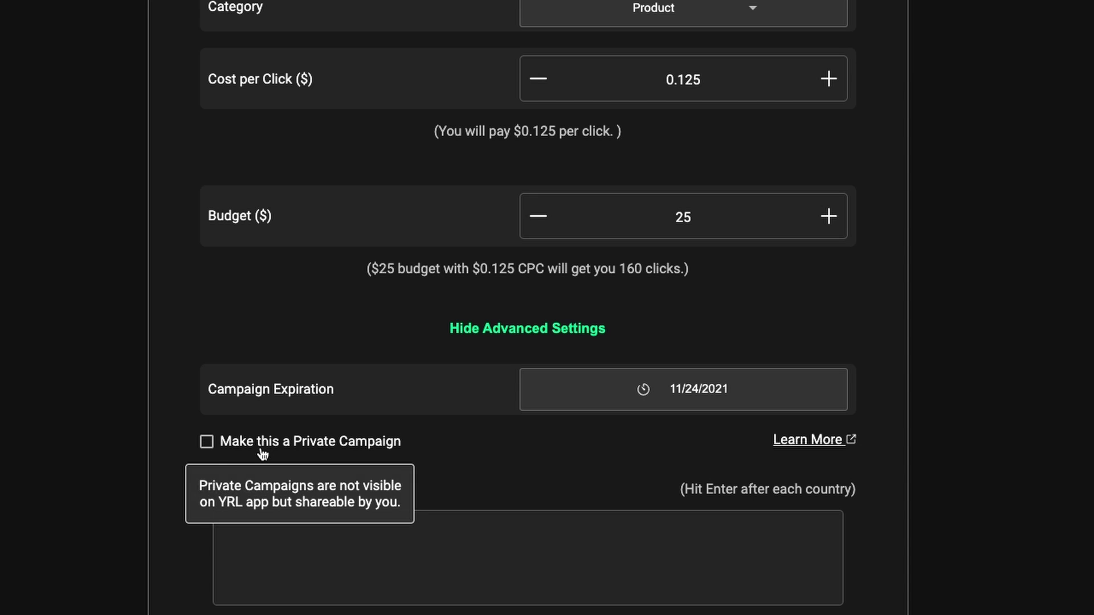
left_click(205, 445)
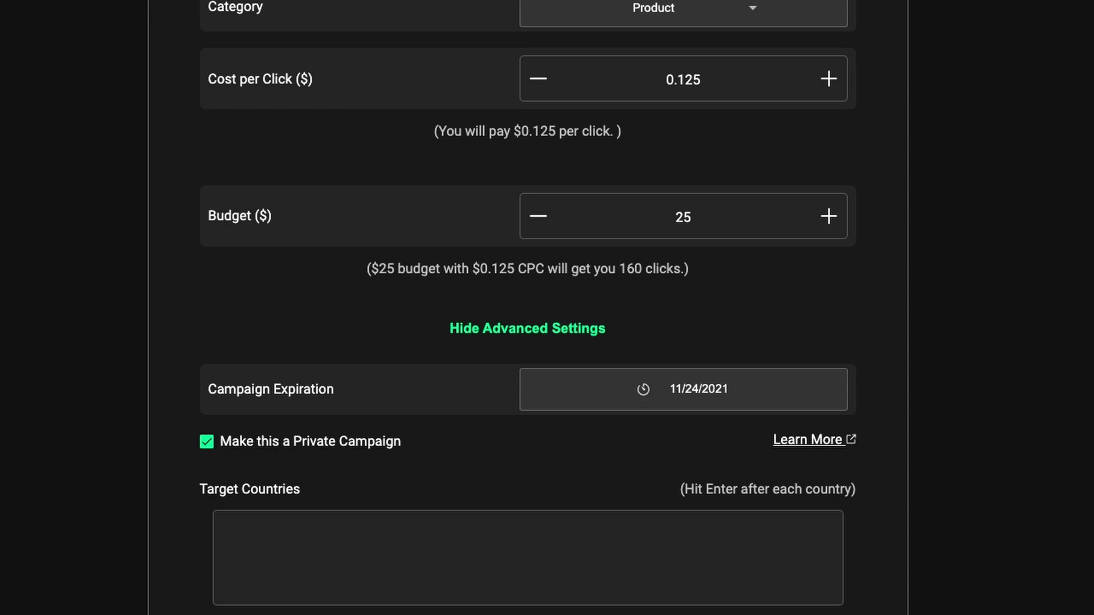
Step: Create the campaign without target countries, review the promotional credits in its cost summary and confirm it
left_click(305, 558)
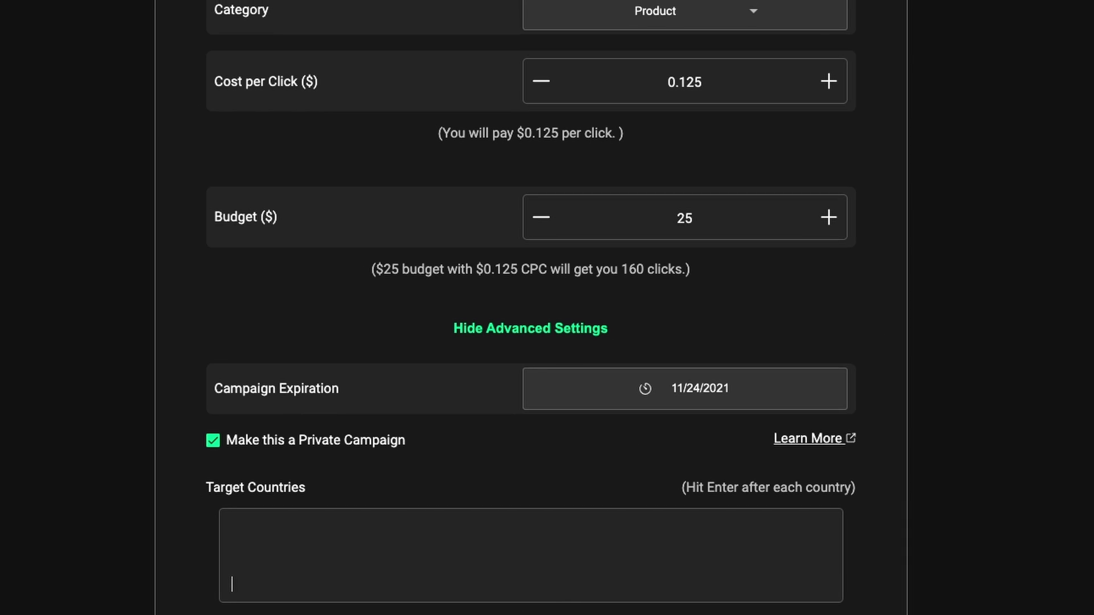
left_click(627, 559)
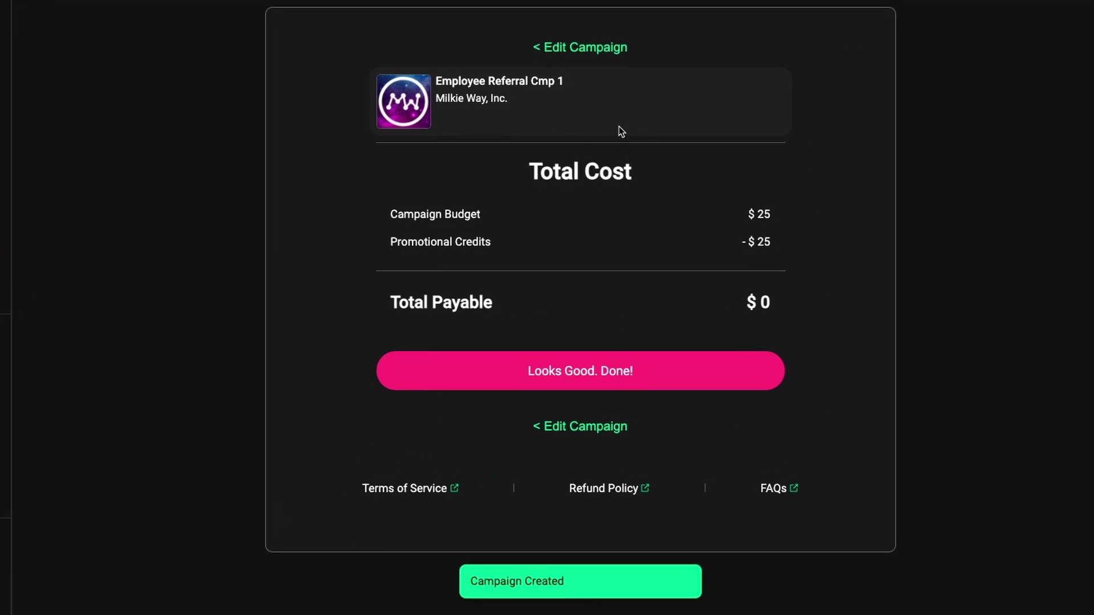
left_click_drag(378, 238, 502, 253)
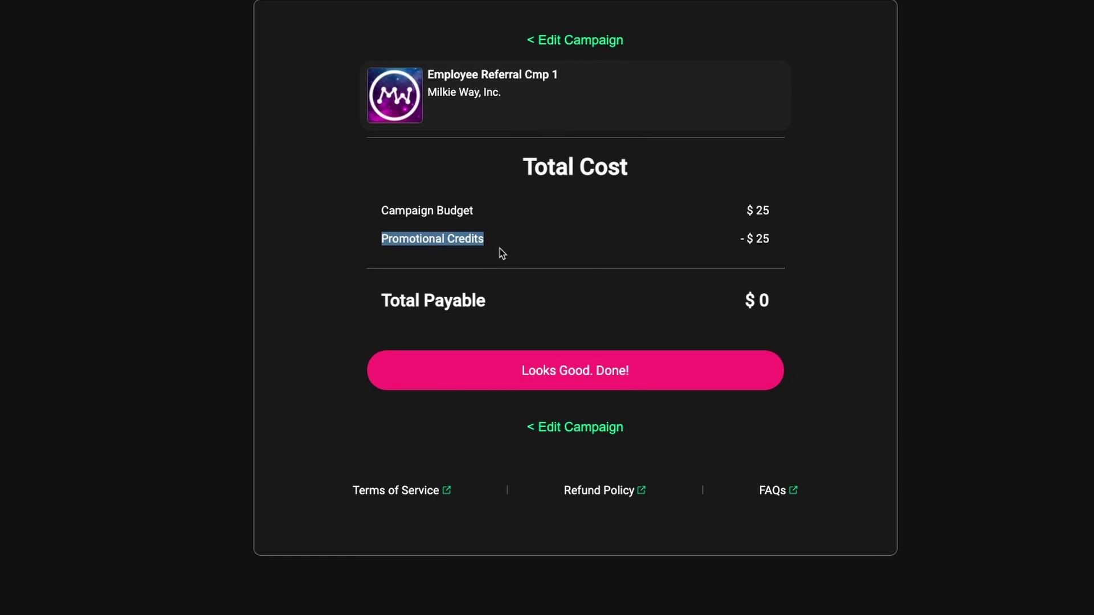
left_click_drag(692, 250, 774, 246)
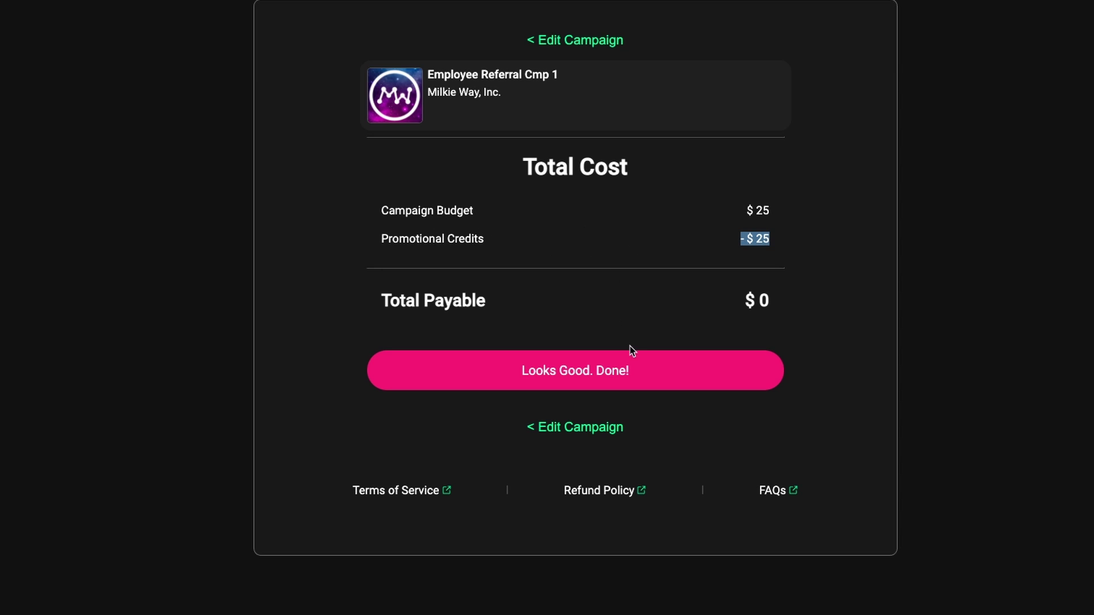
left_click(648, 371)
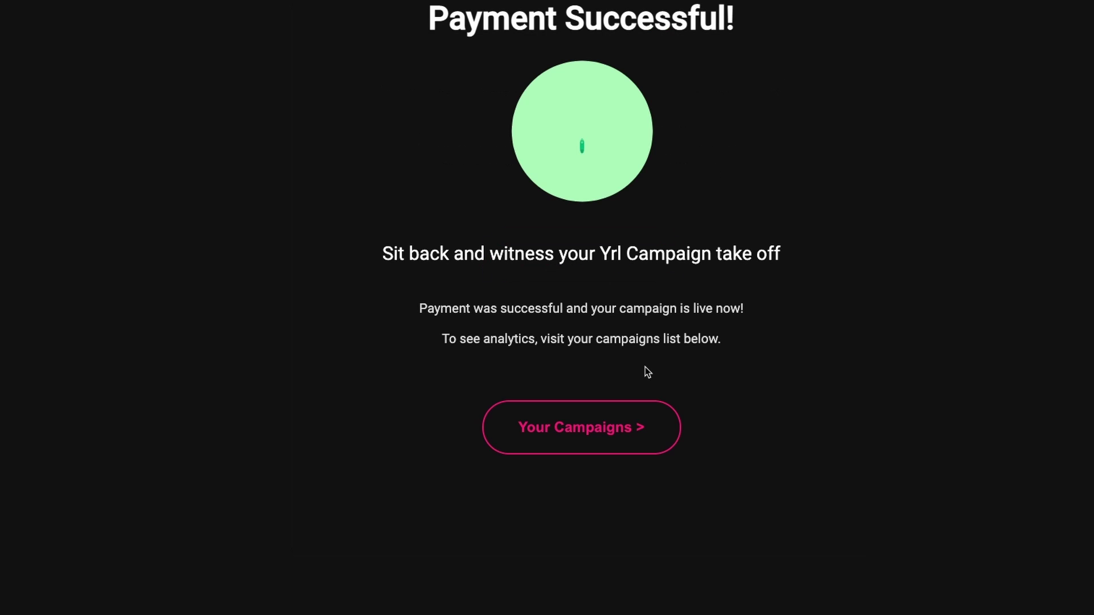
Step: Open Employee Referral Cmp 1 from your campaigns, examine its status, performance and analytics sections, and return to the campaign list
left_click(640, 428)
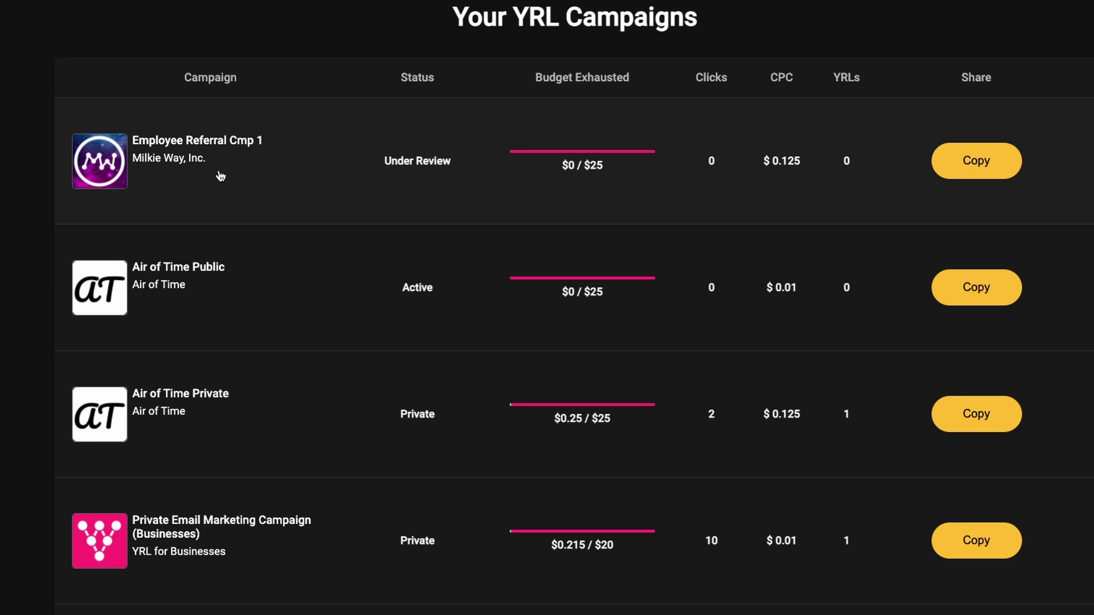
left_click(195, 174)
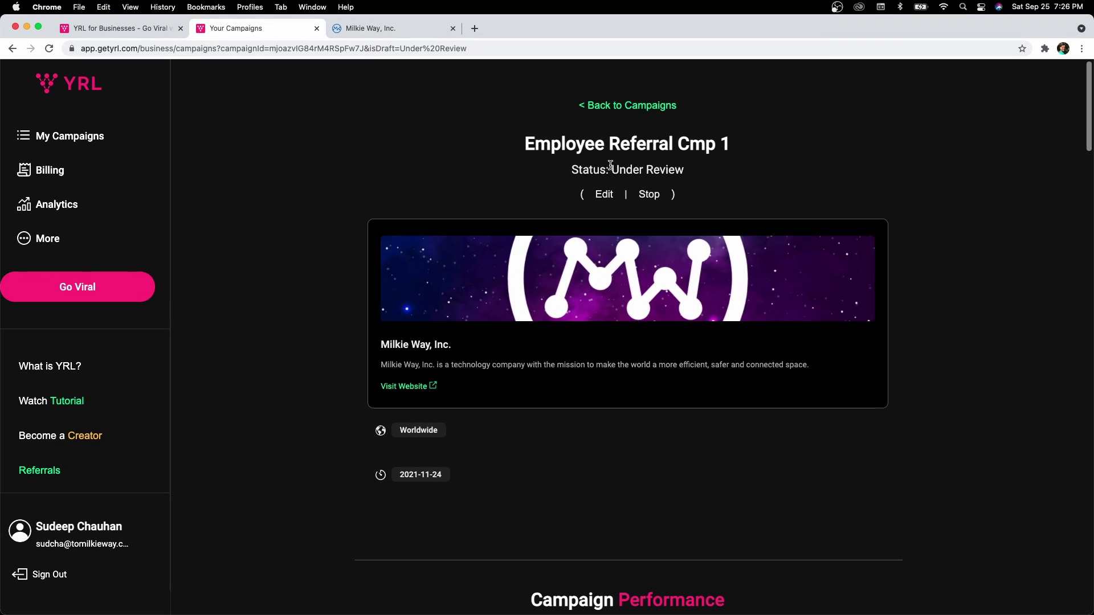
left_click_drag(610, 170, 693, 172)
scroll(691, 319, "down", 13)
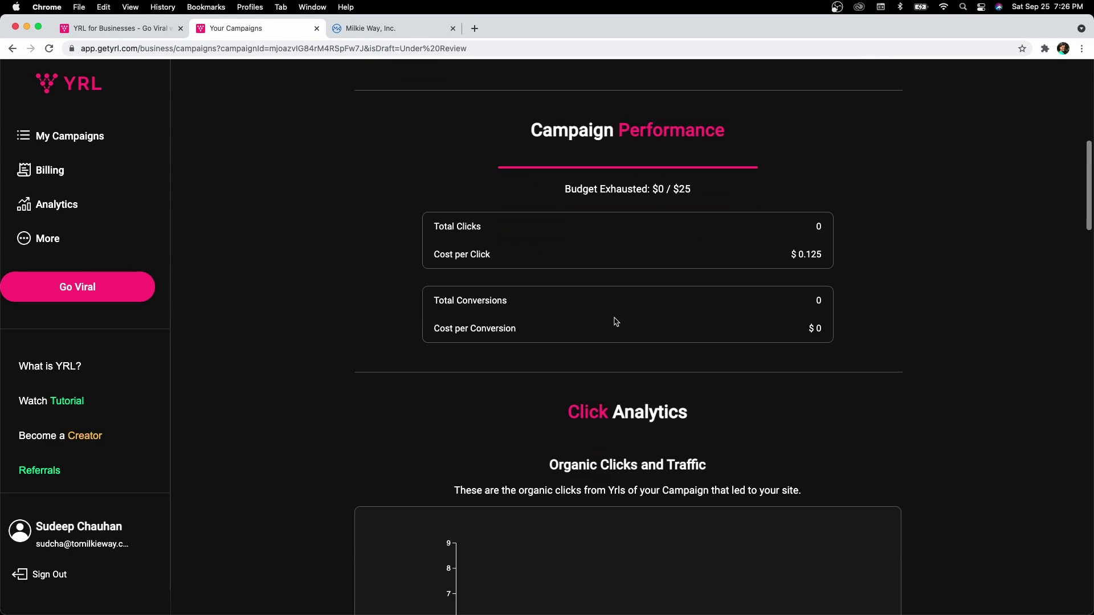
scroll(609, 314, "down", 20)
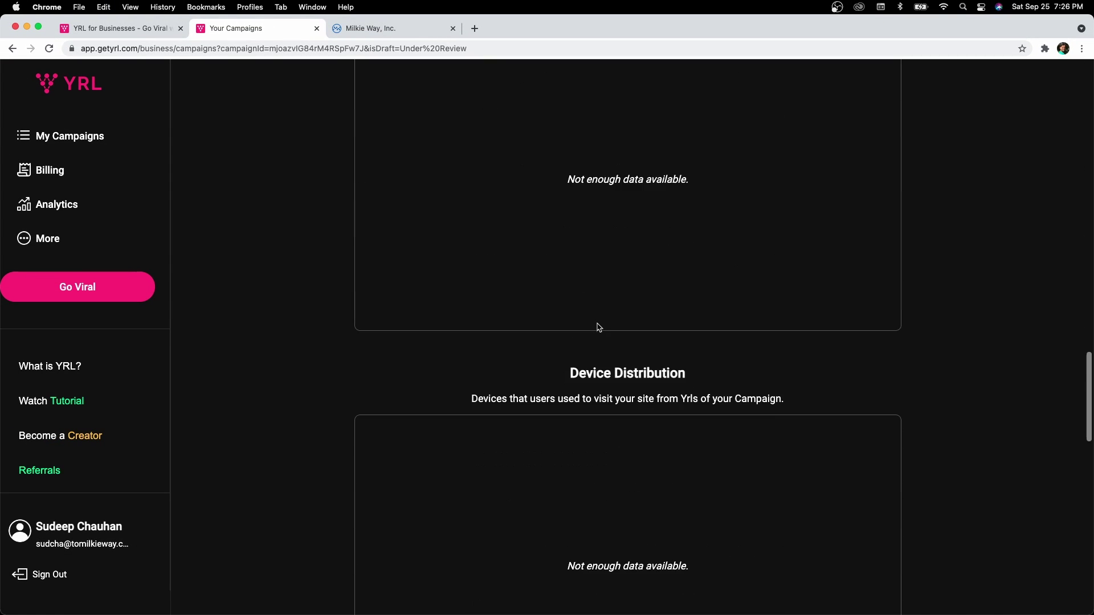
scroll(603, 466, "down", 9)
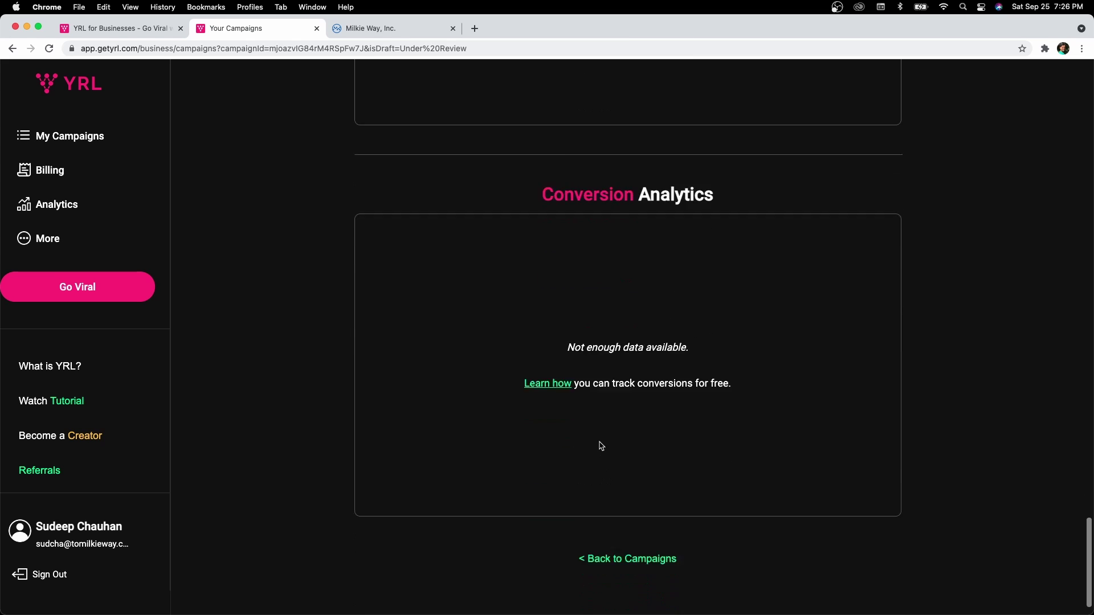
key("Home")
left_click(627, 106)
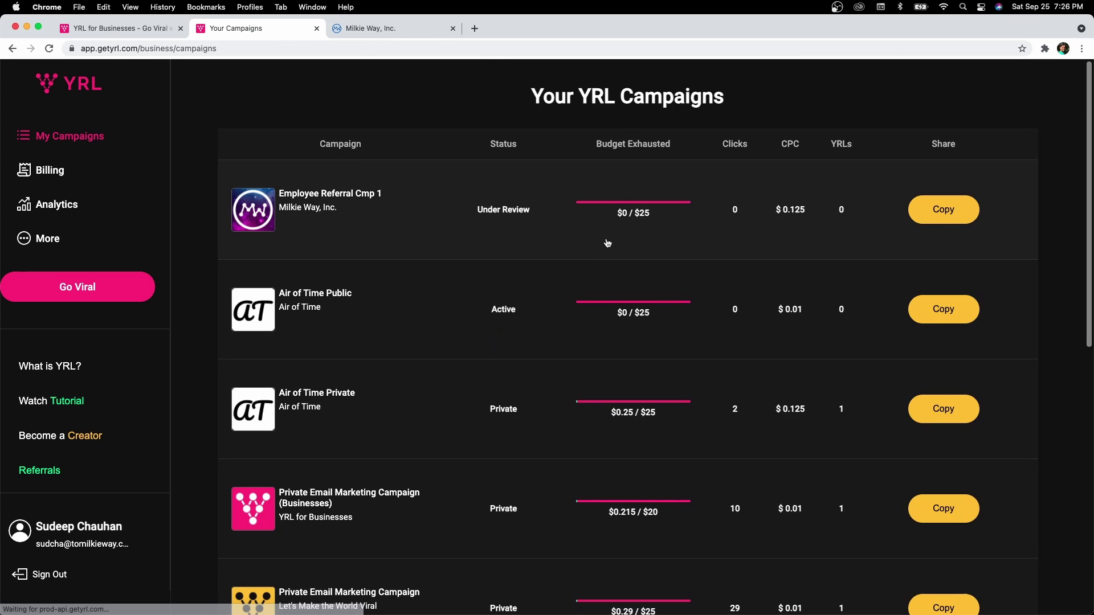
Step: Open the Private Email Marketing Campaign for "Let's Make the World Viral" and look through its performance and analytics
scroll(603, 251, "down", 9)
scroll(594, 276, "up", 1)
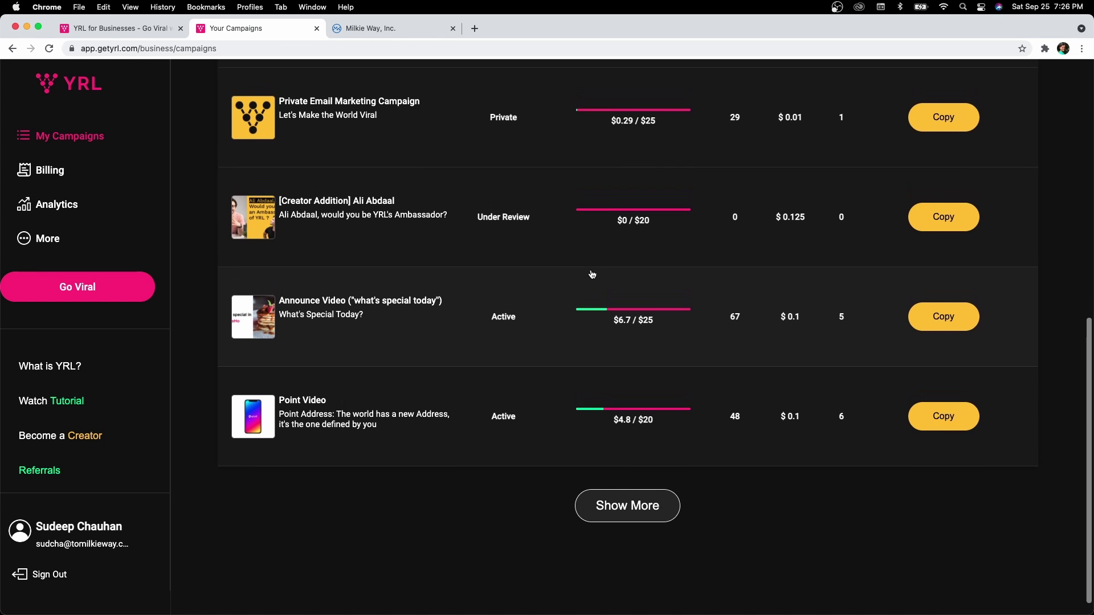
scroll(593, 276, "up", 2)
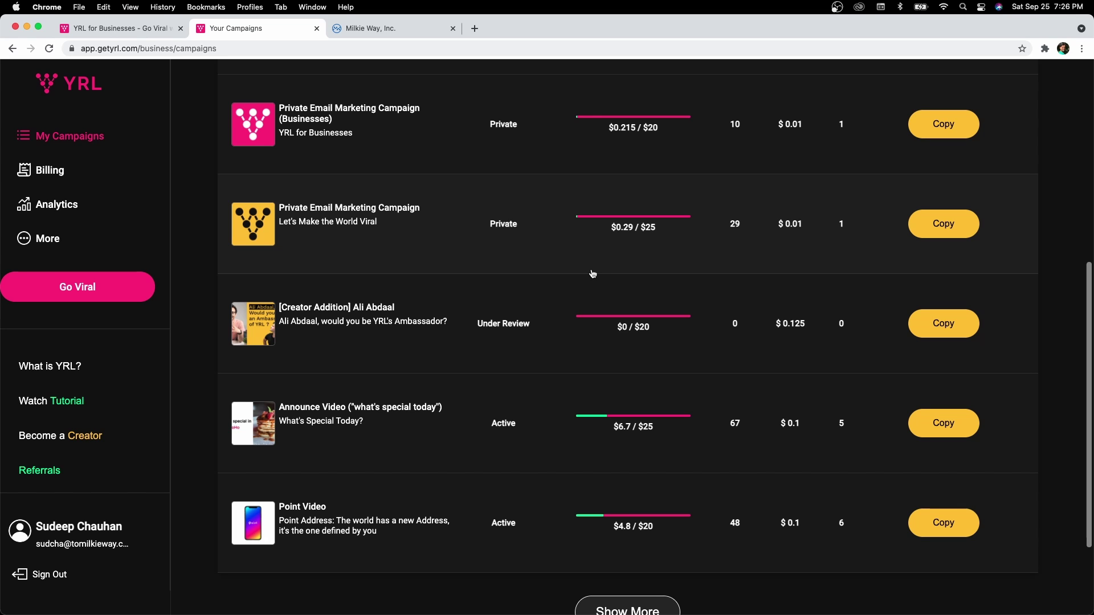
left_click(593, 273)
scroll(695, 299, "down", 15)
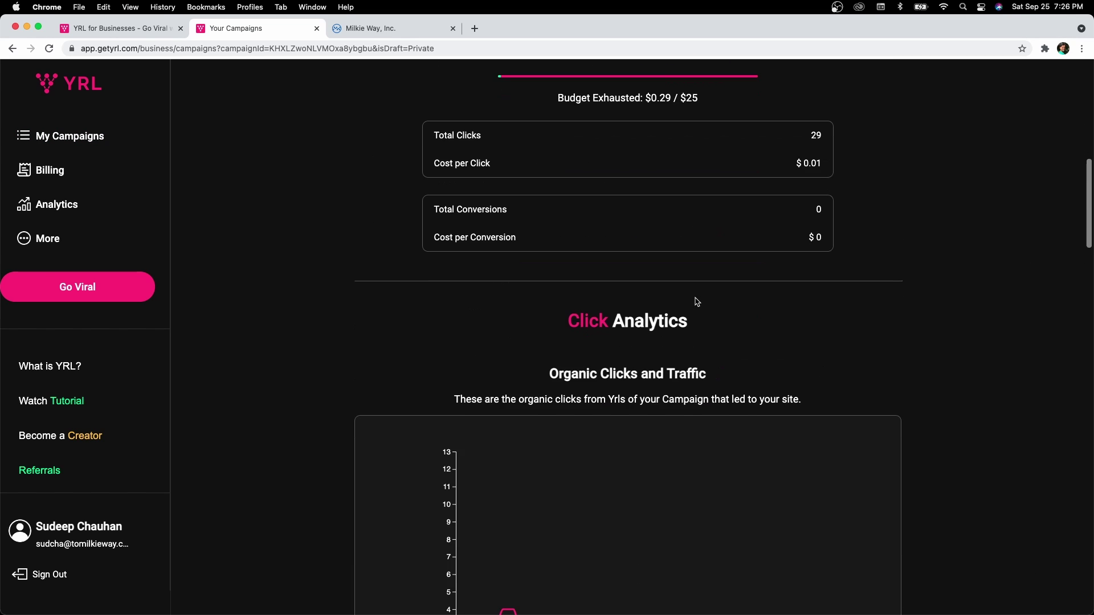
scroll(694, 299, "down", 20)
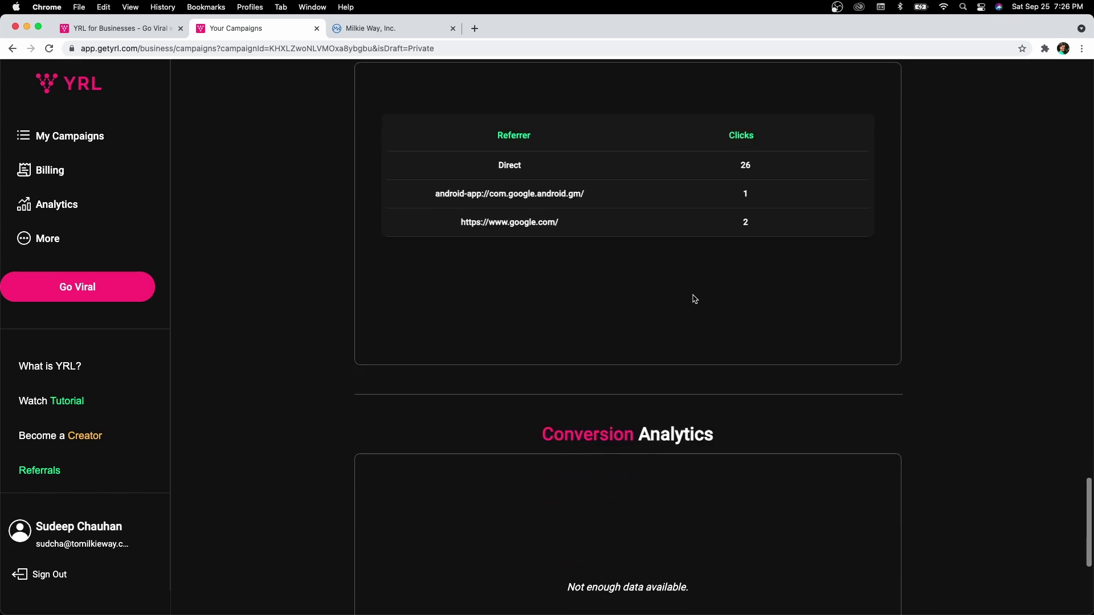
Step: Examine the charts of organic clicks and invalidated clicks in the campaign's Click Analytics
scroll(694, 299, "up", 15)
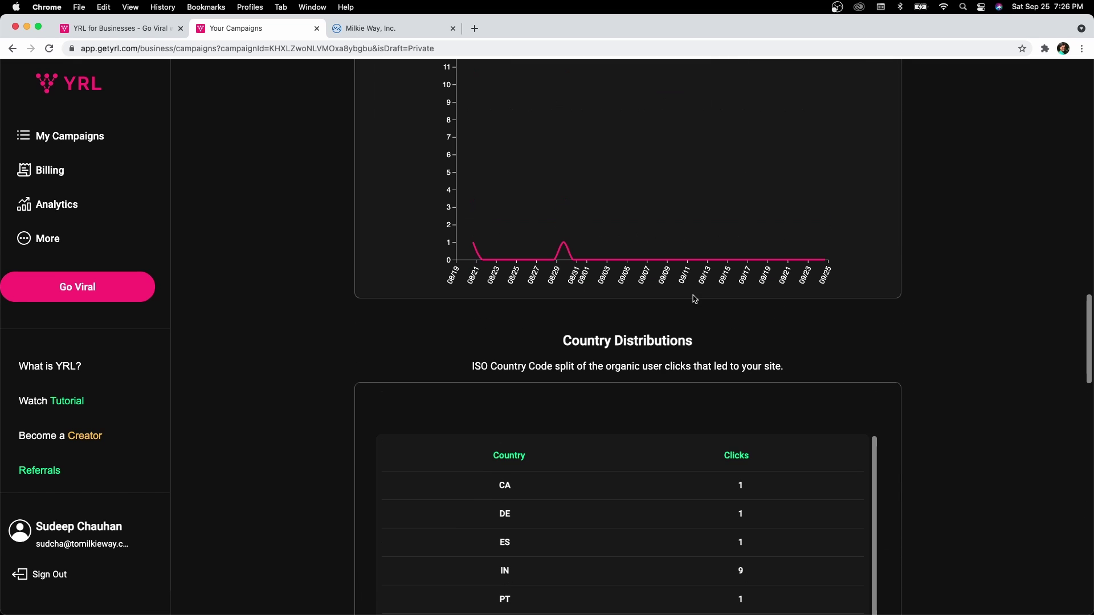
scroll(574, 351, "up", 5)
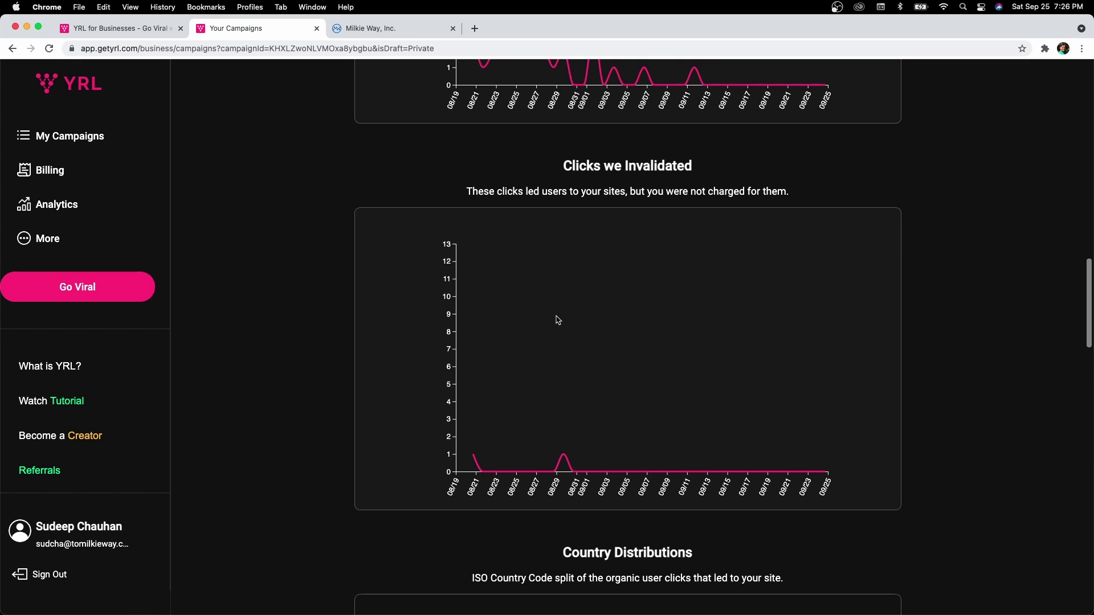
scroll(558, 320, "up", 8)
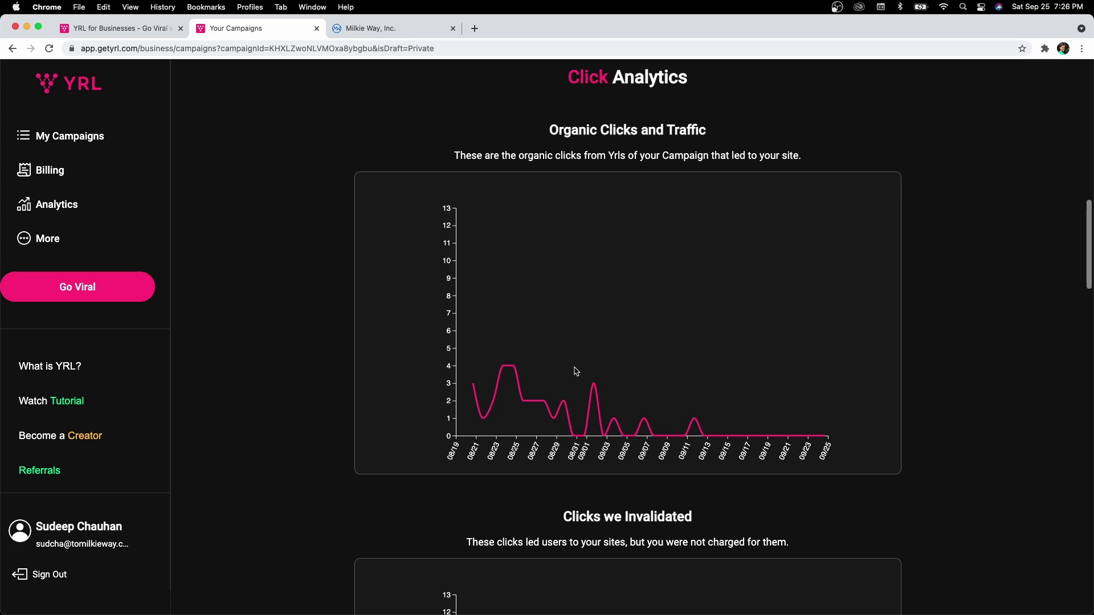
scroll(589, 438, "down", 7)
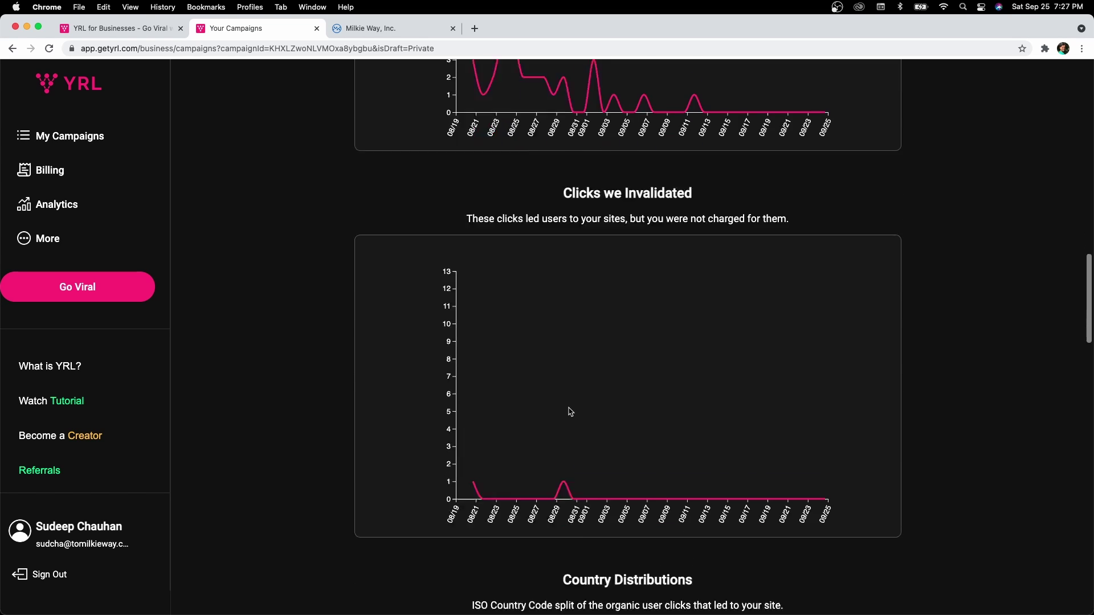
scroll(565, 388, "up", 3)
scroll(587, 248, "up", 7)
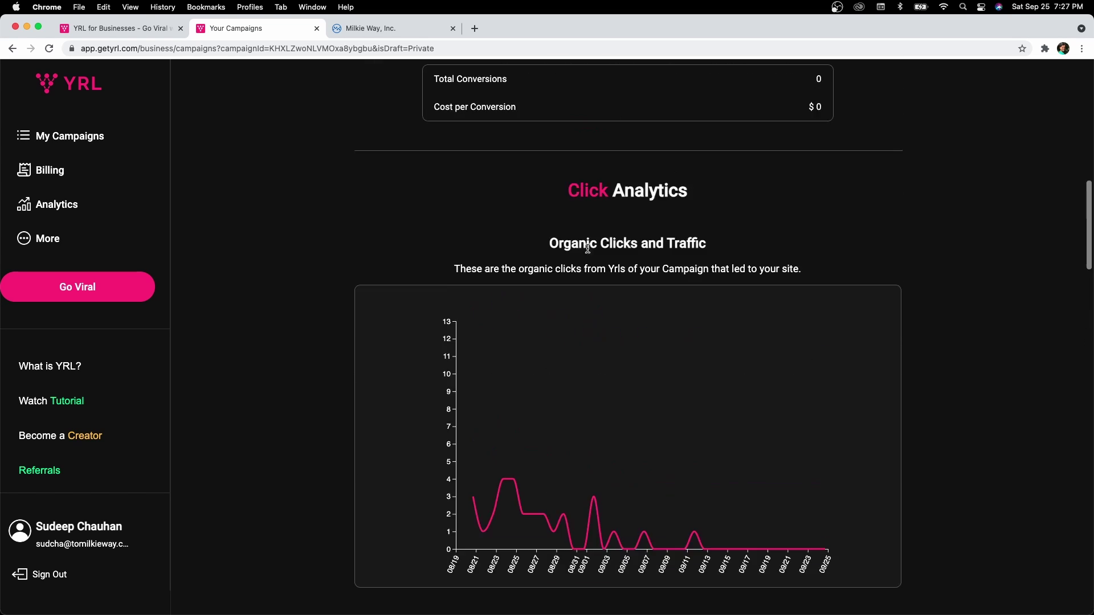
Step: Examine the campaign's country distributions, device distribution and top referrer sites
scroll(587, 248, "down", 18)
scroll(581, 394, "up", 4)
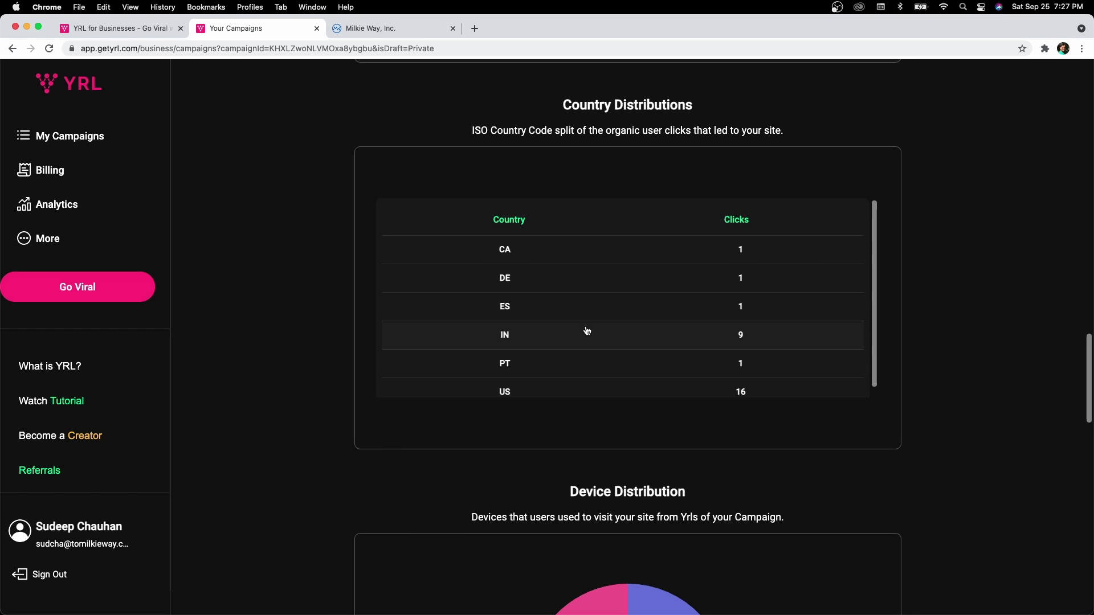
scroll(569, 336, "down", 6)
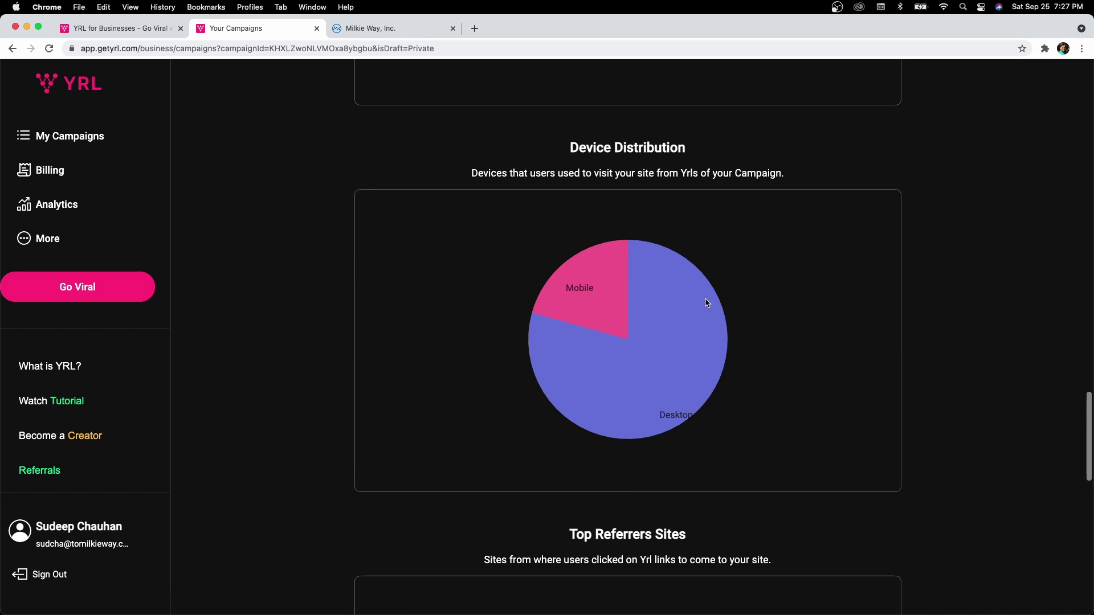
scroll(672, 376, "down", 10)
scroll(662, 405, "up", 5)
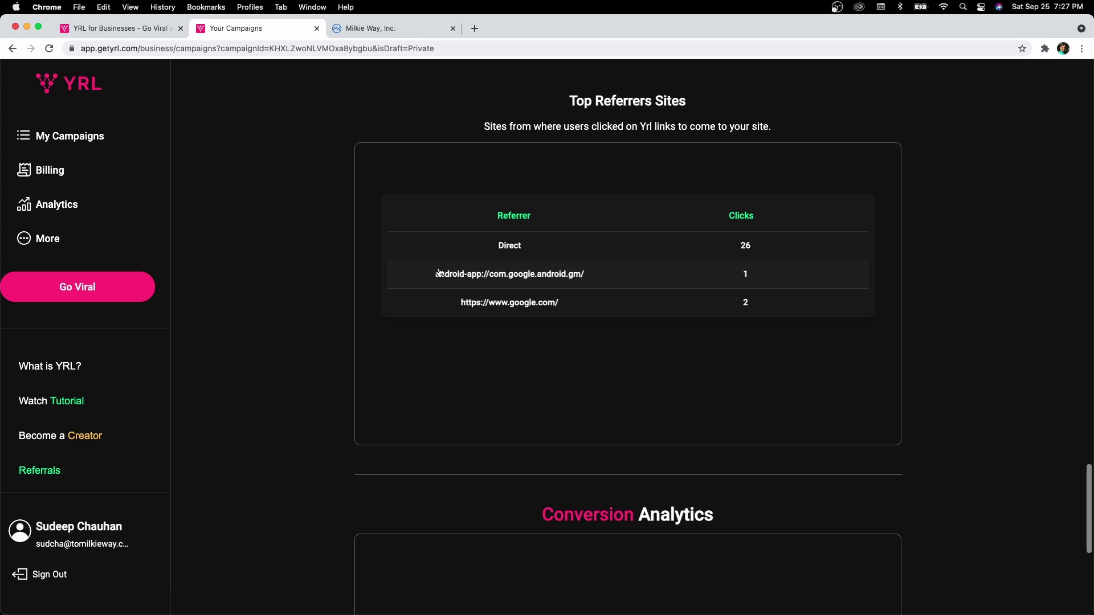
left_click_drag(491, 259, 601, 313)
left_click(596, 368)
Step: Examine the Conversion Analytics section and return to the campaign list
scroll(587, 372, "down", 6)
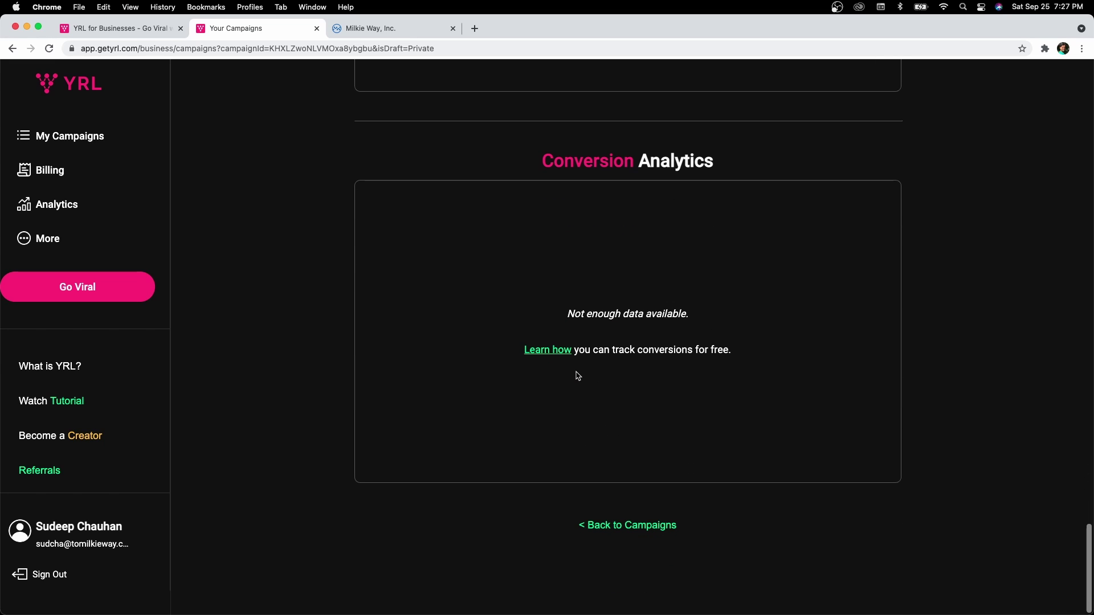
left_click_drag(565, 314, 691, 317)
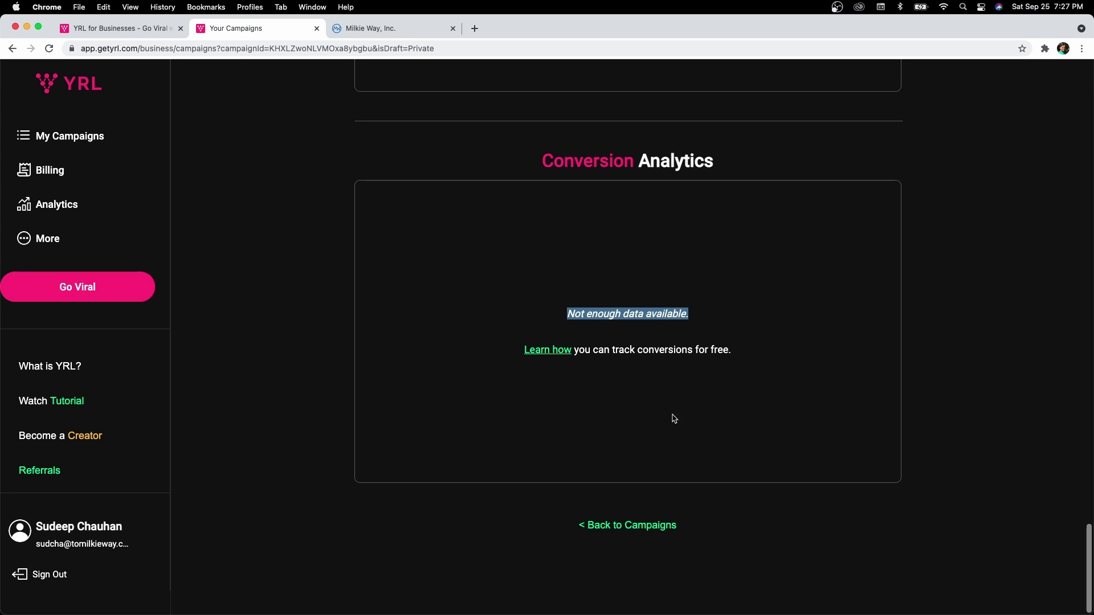
scroll(573, 308, "up", 20)
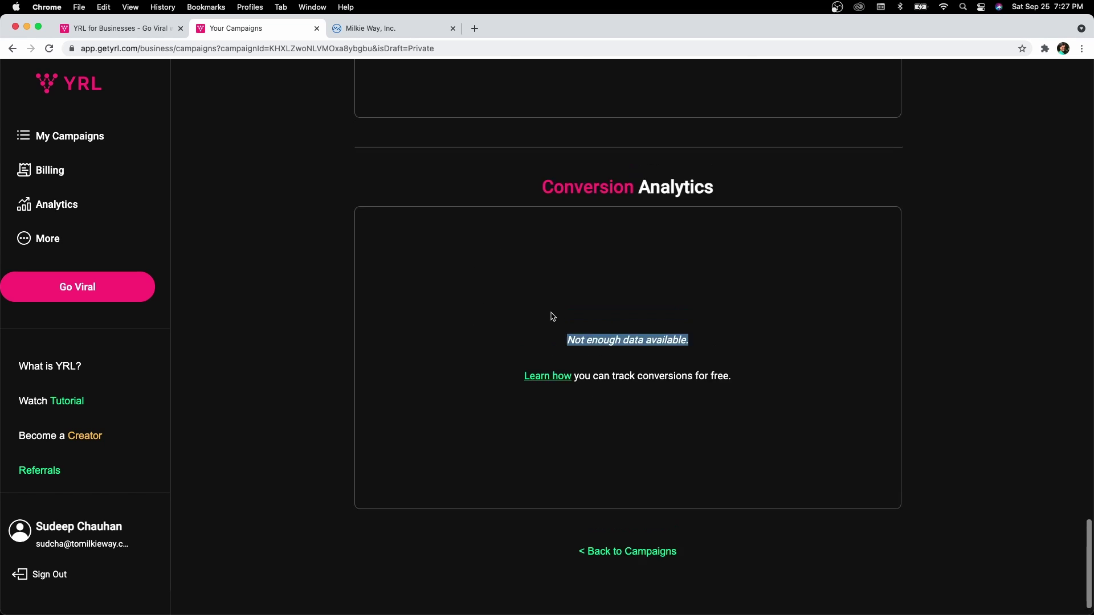
left_click(604, 107)
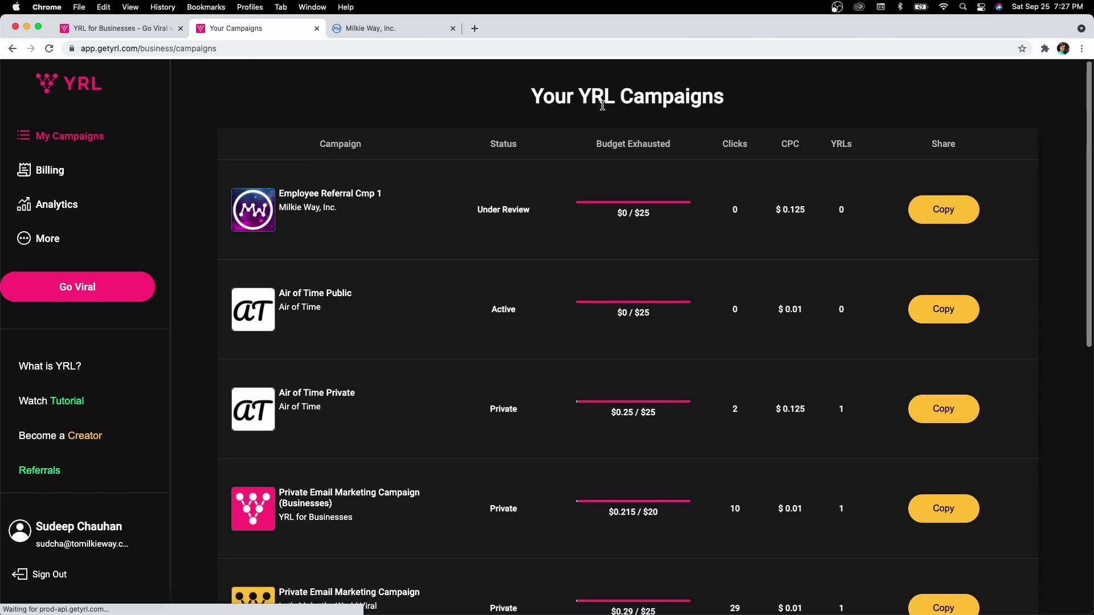
Step: Copy the share link of Employee Referral Cmp 1, open it in a new browser tab and view the Claim this YRL section
left_click(932, 220)
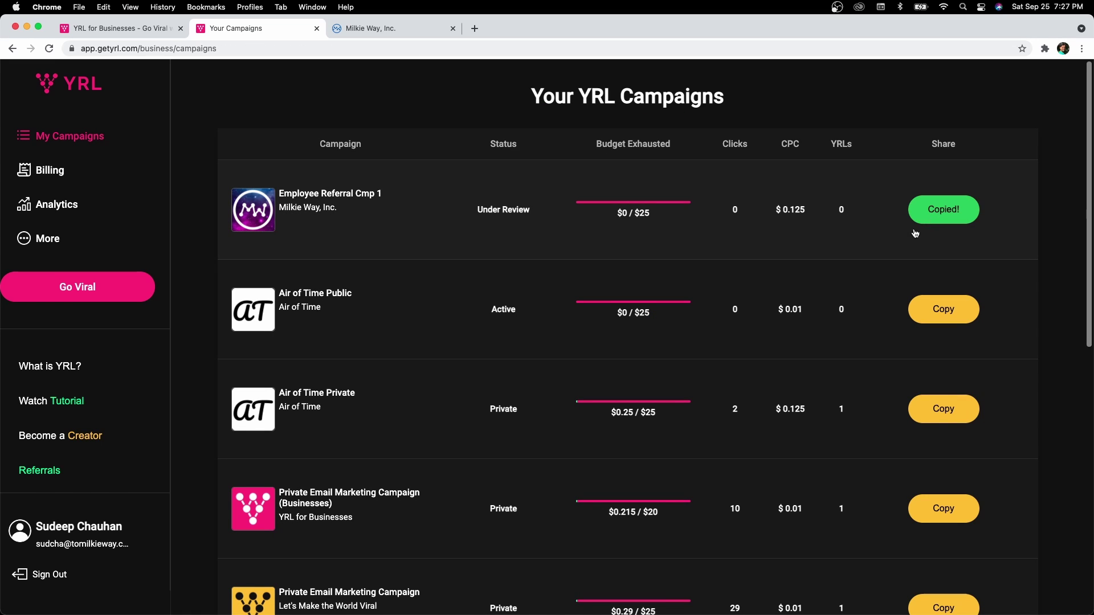
left_click(473, 30)
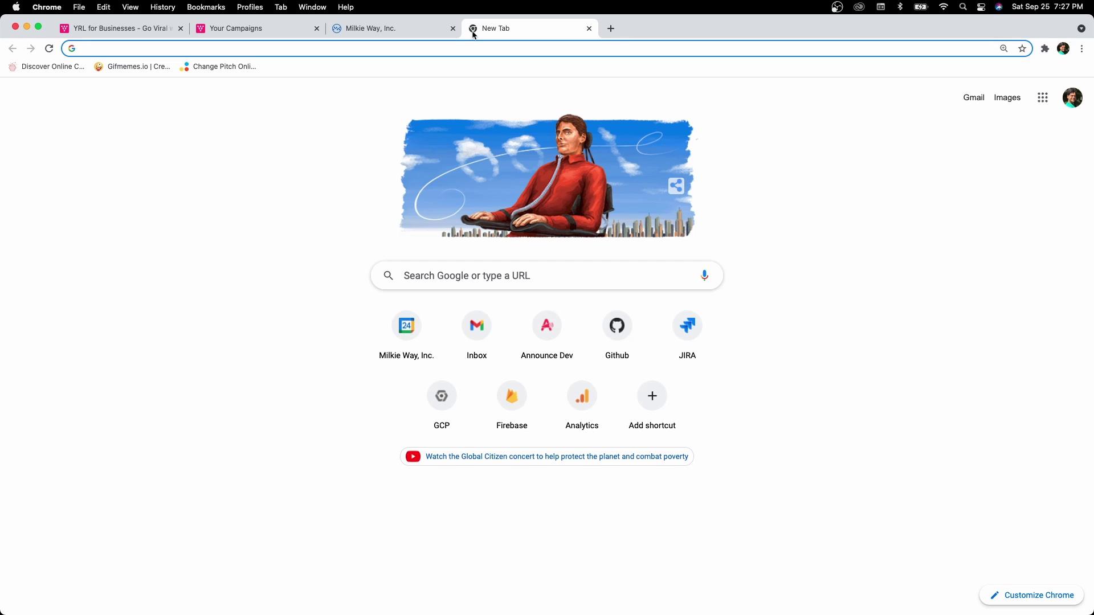
key("super+v")
key("Return")
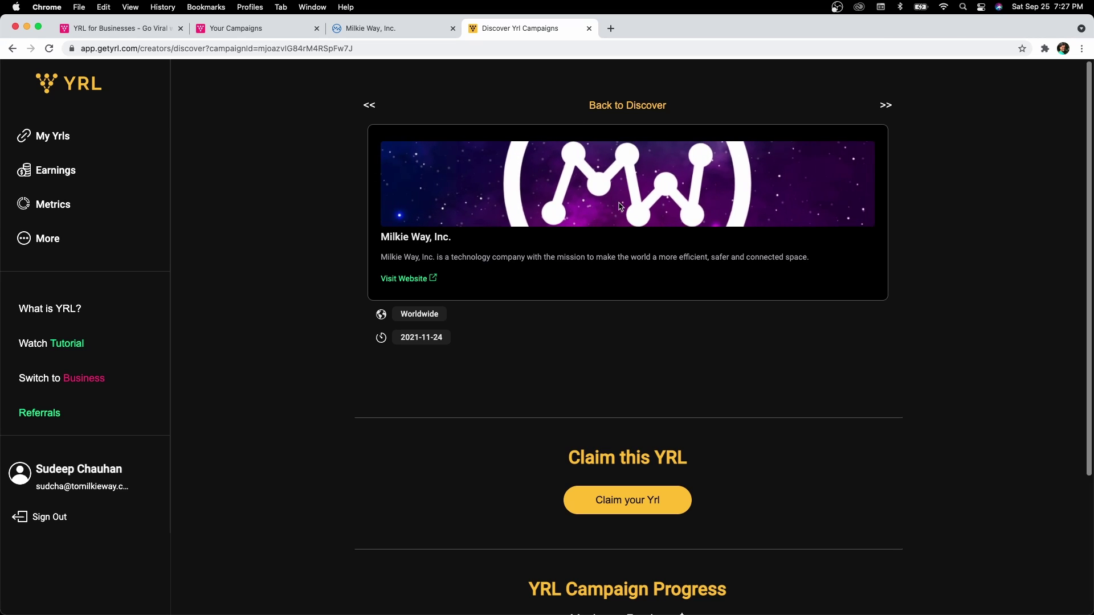
scroll(702, 356, "down", 3)
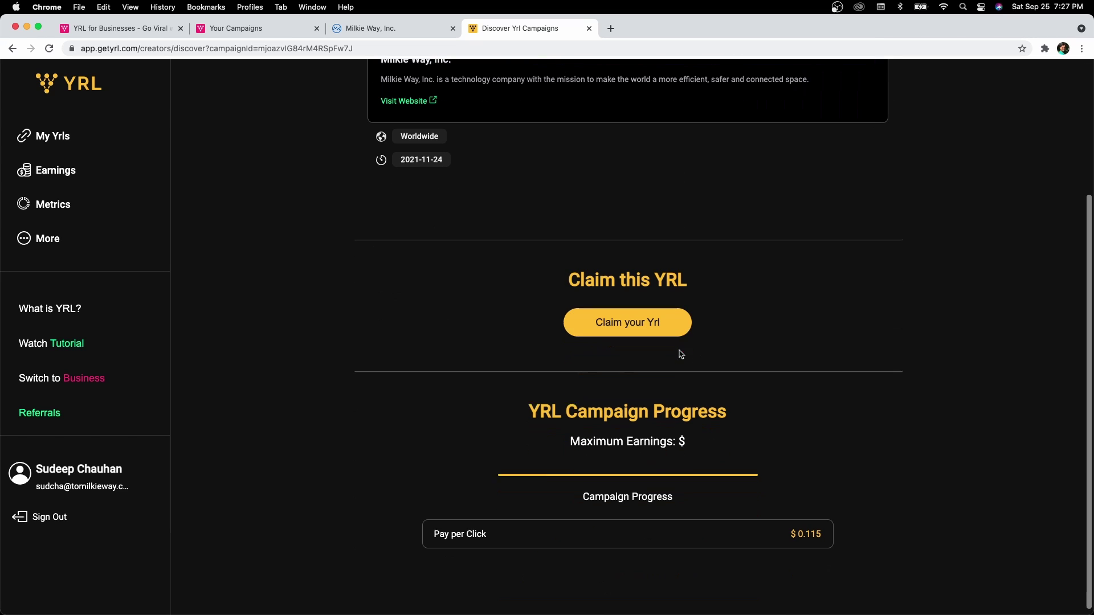
Step: Claim the campaign's YRL and test its copied link in a new browser tab
left_click(653, 325)
left_click(652, 326)
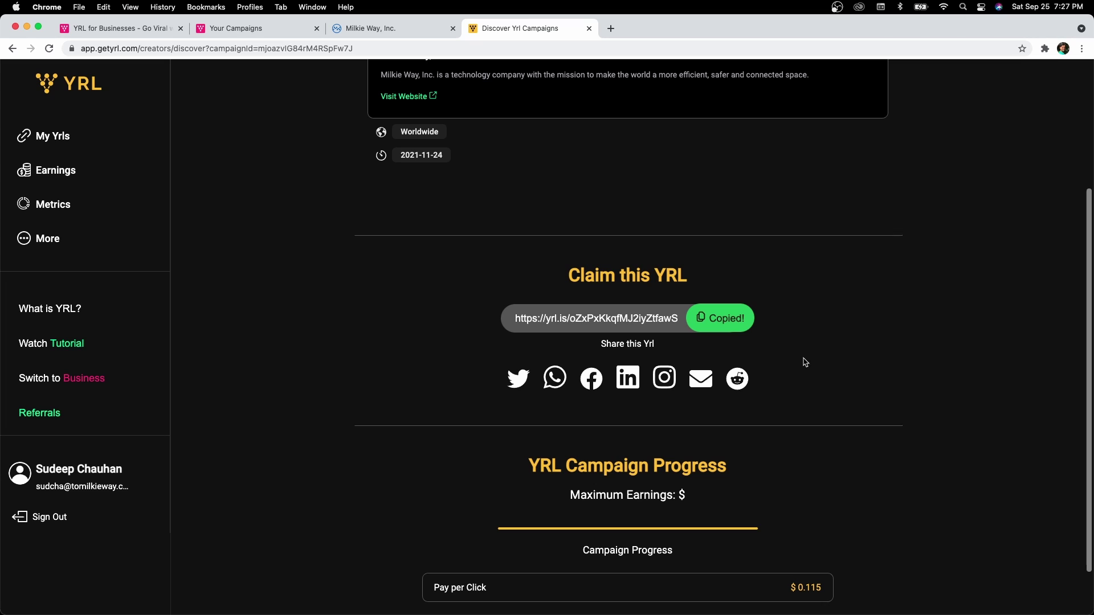
left_click(611, 29)
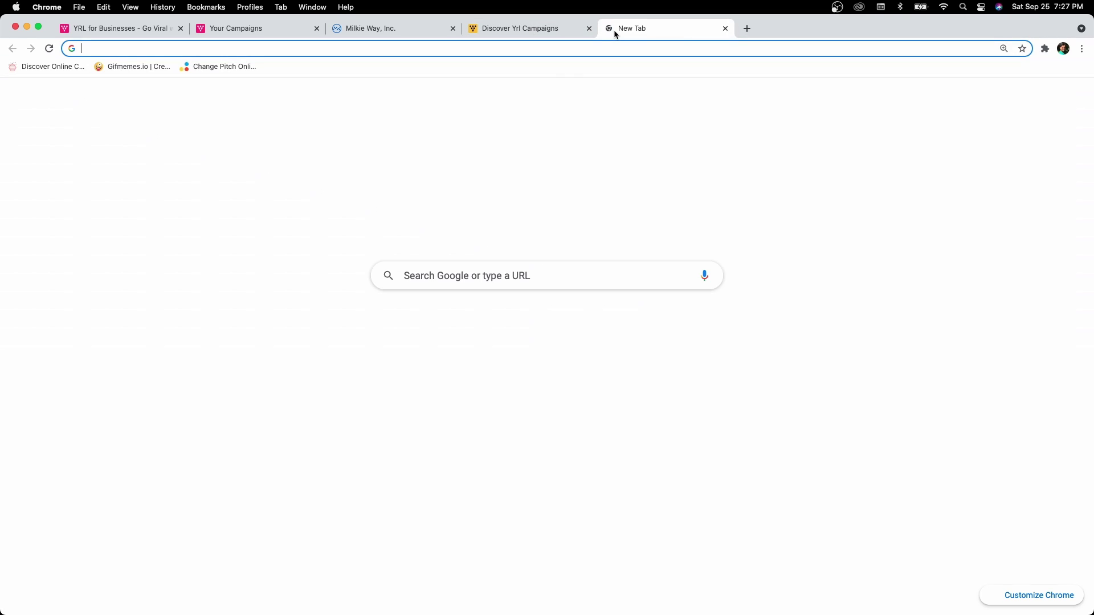
key("super+v")
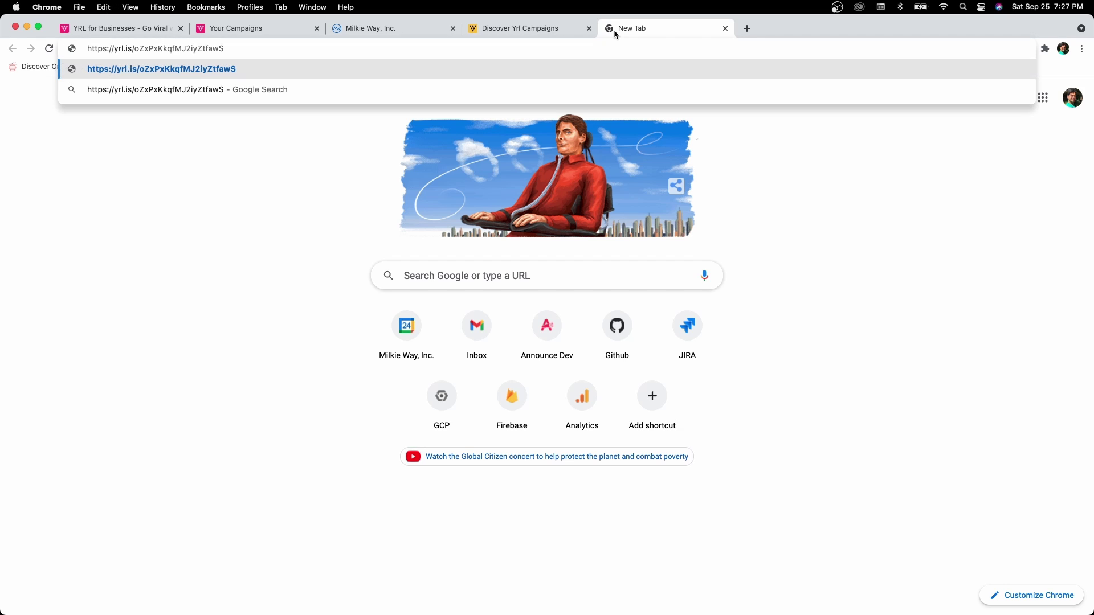
key("Return")
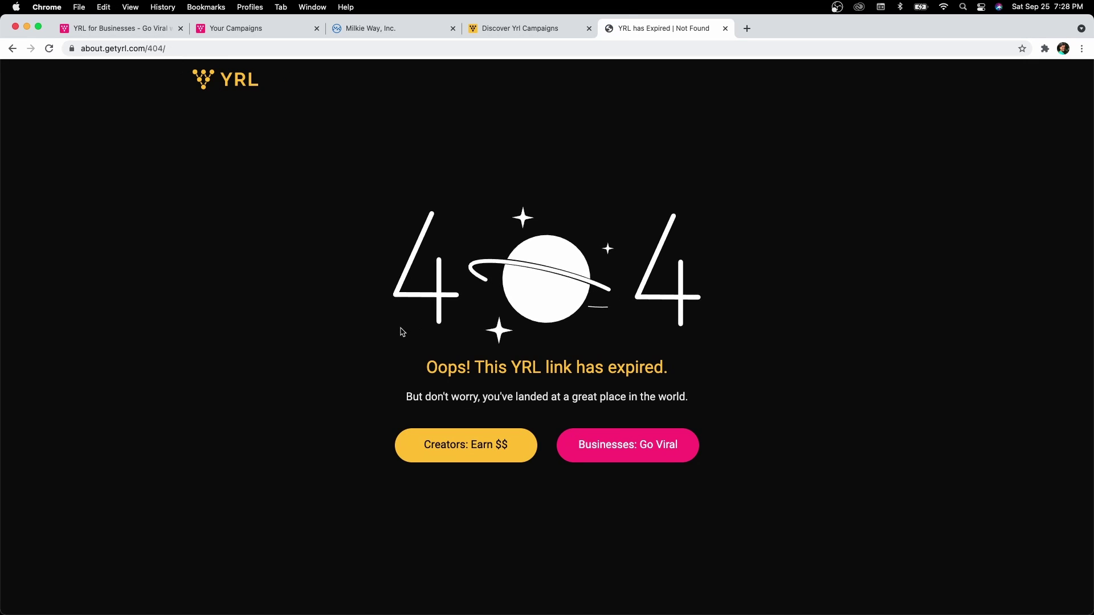
left_click_drag(426, 367, 672, 371)
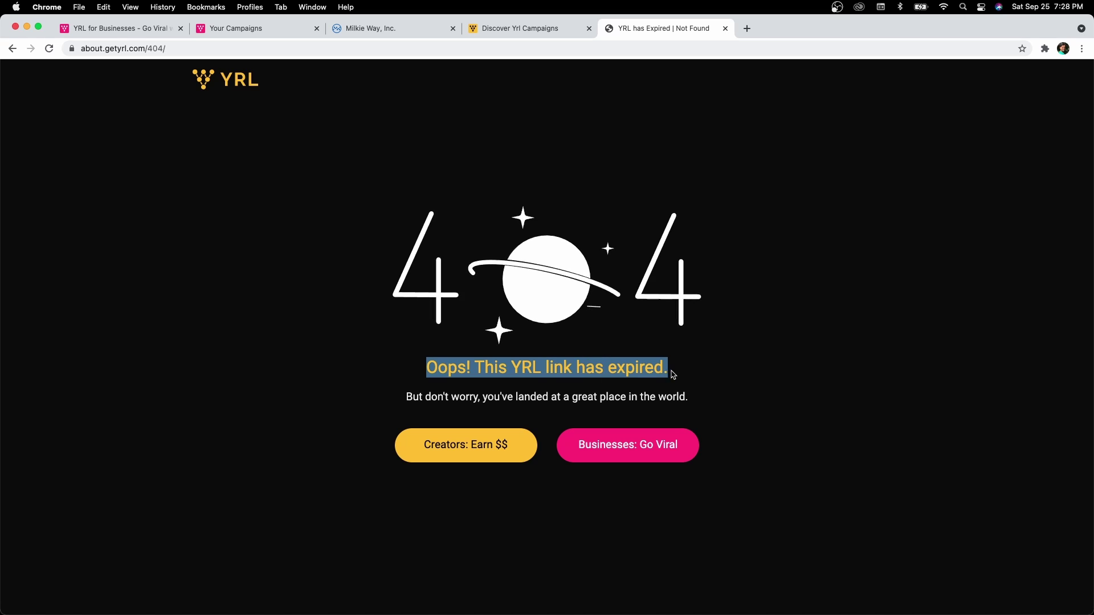
left_click(554, 82)
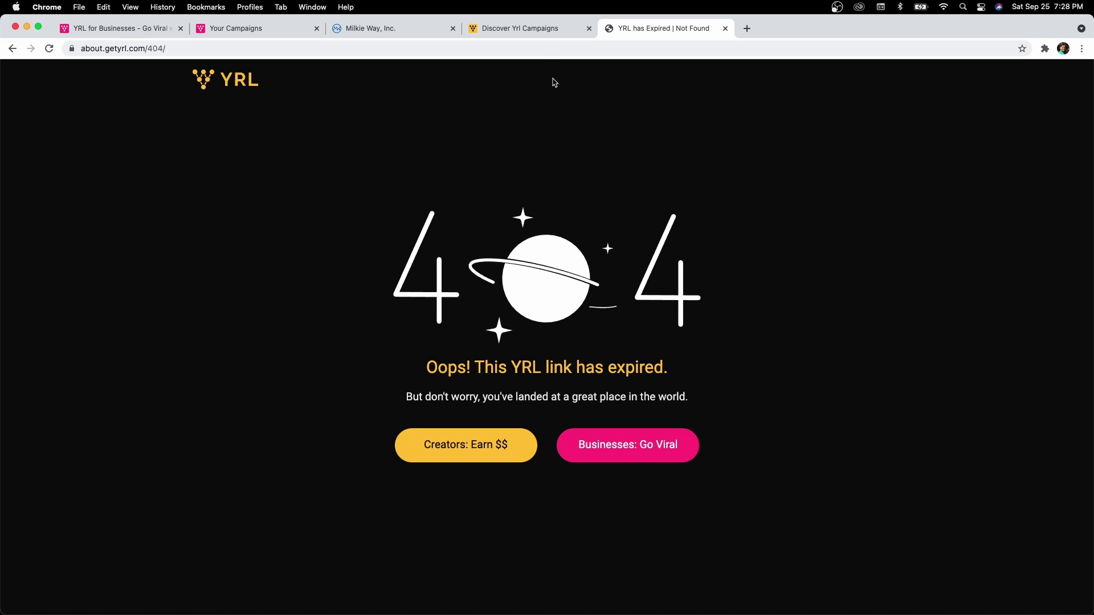
Step: View the Milkie Way website, return to the campaign's browser tab and browse the public campaigns on the creators' discover page
left_click(542, 30)
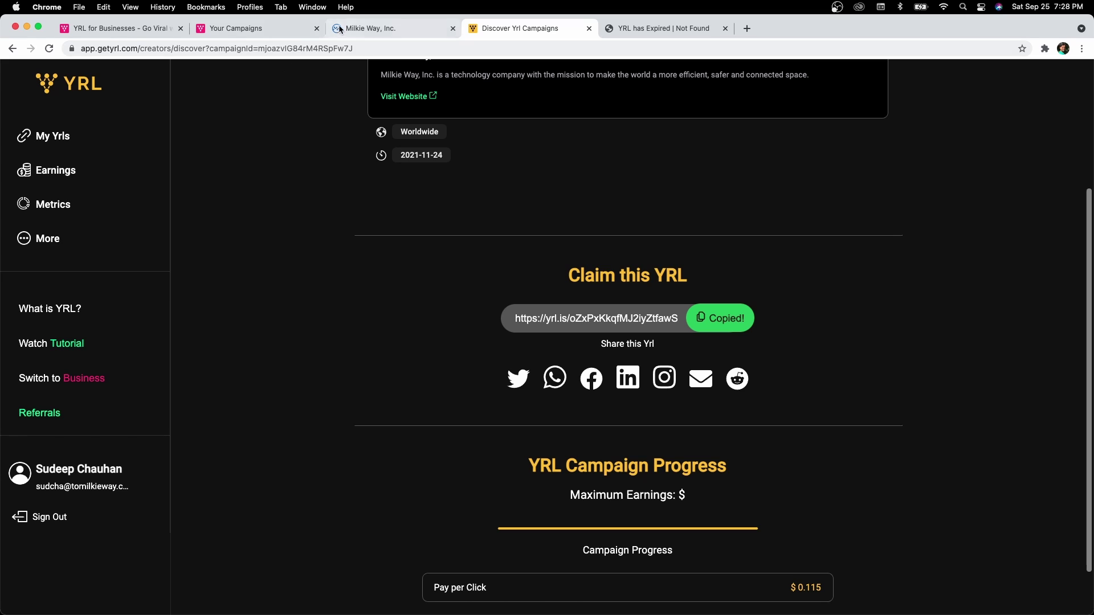
left_click(370, 33)
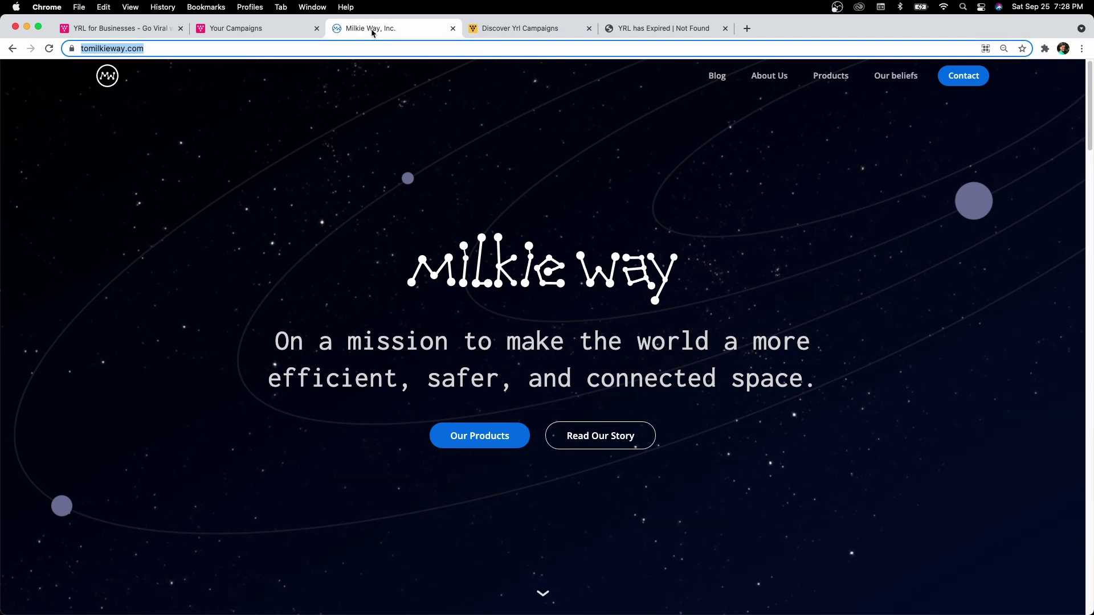
left_click(529, 33)
key("super+bracketleft")
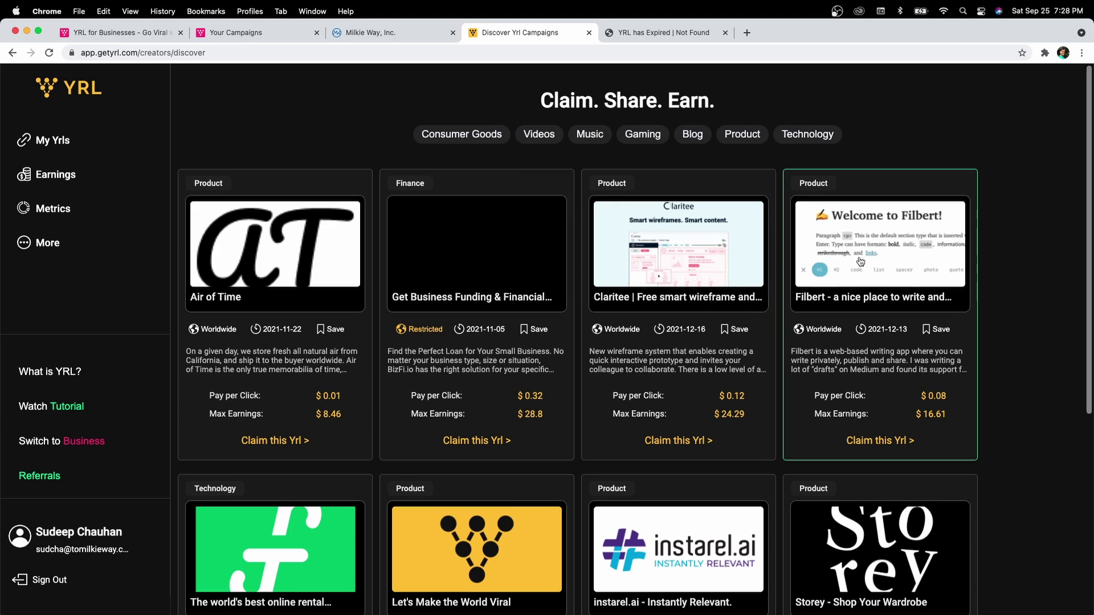
scroll(889, 399, "down", 5)
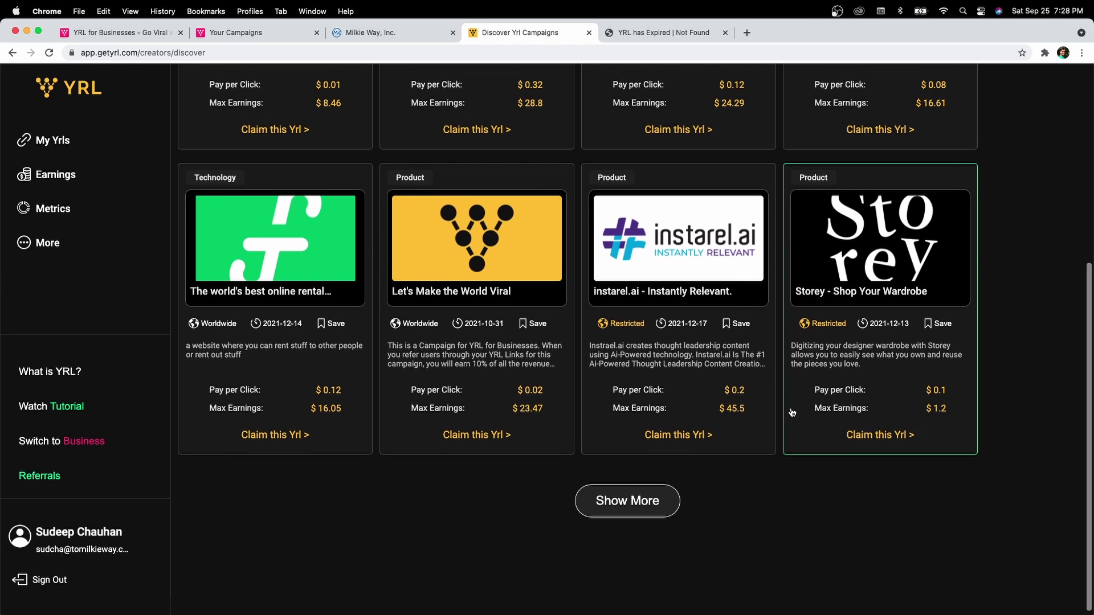
scroll(789, 410, "up", 6)
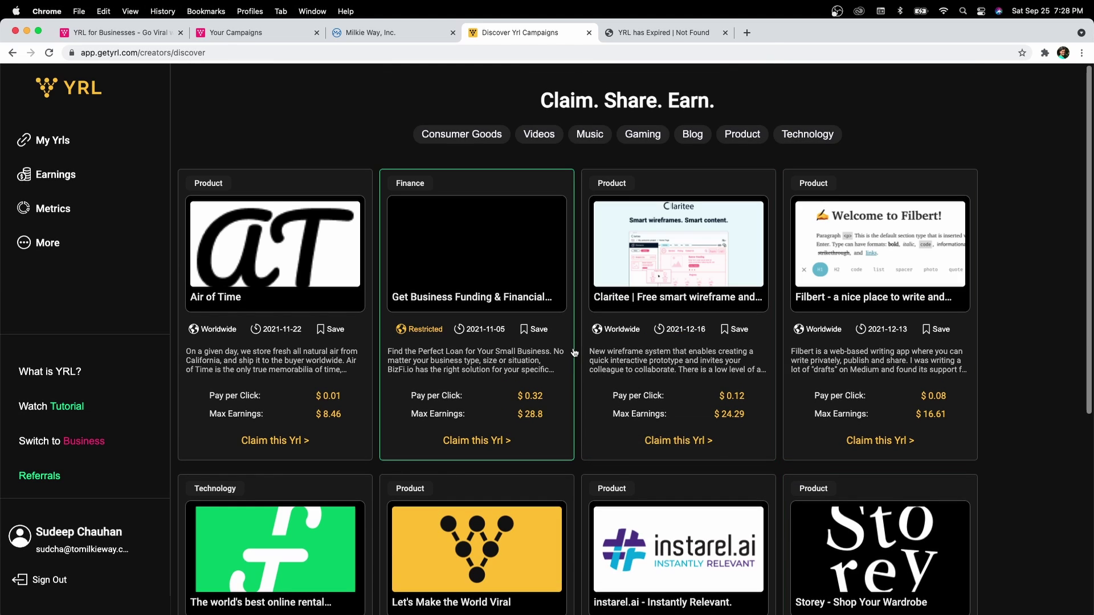
scroll(574, 352, "down", 5)
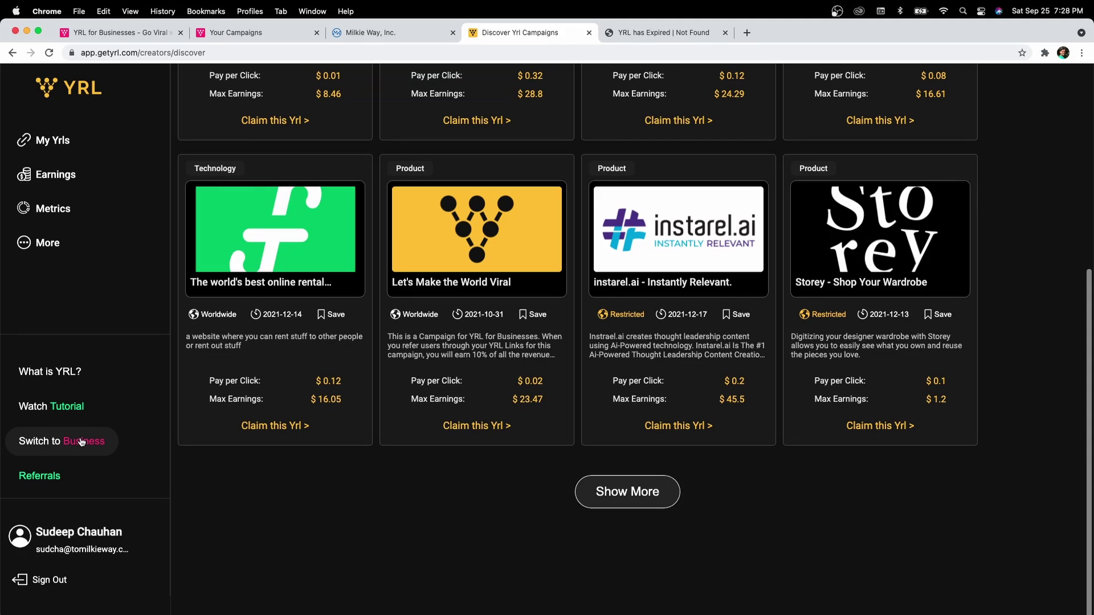
Step: Switch to the business side and open the YRL for Creators campaign from the expanded list of your campaigns
left_click(81, 442)
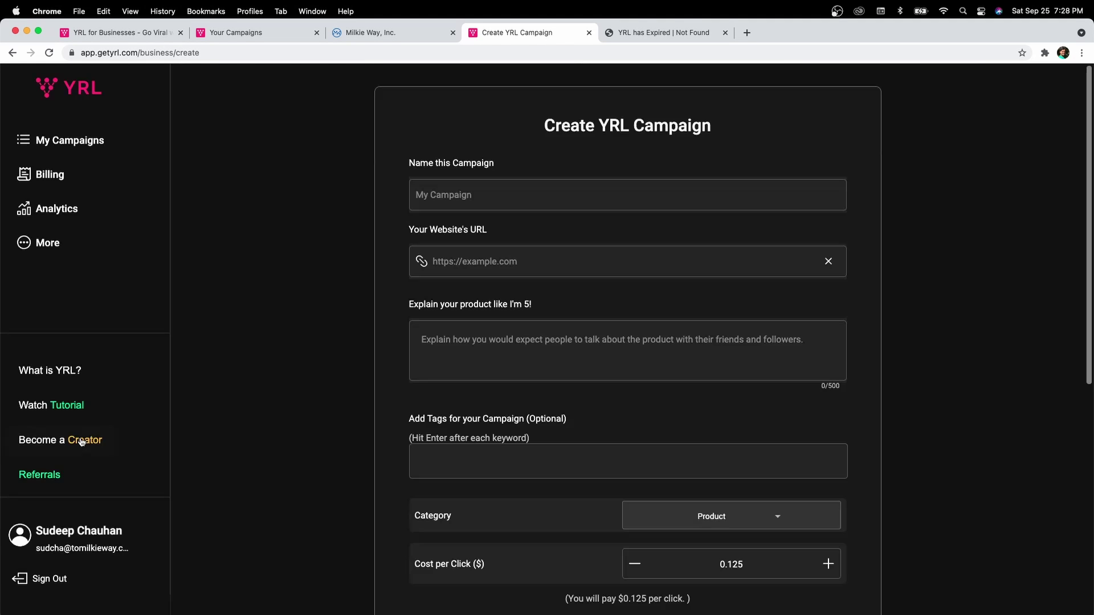
left_click(81, 143)
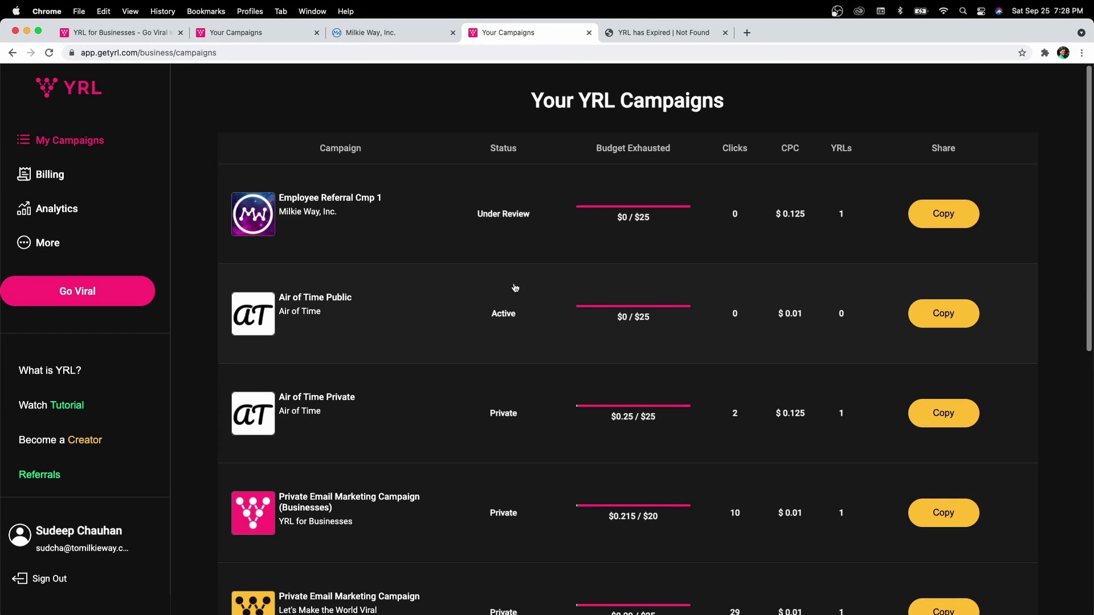
scroll(513, 289, "down", 6)
scroll(511, 291, "down", 2)
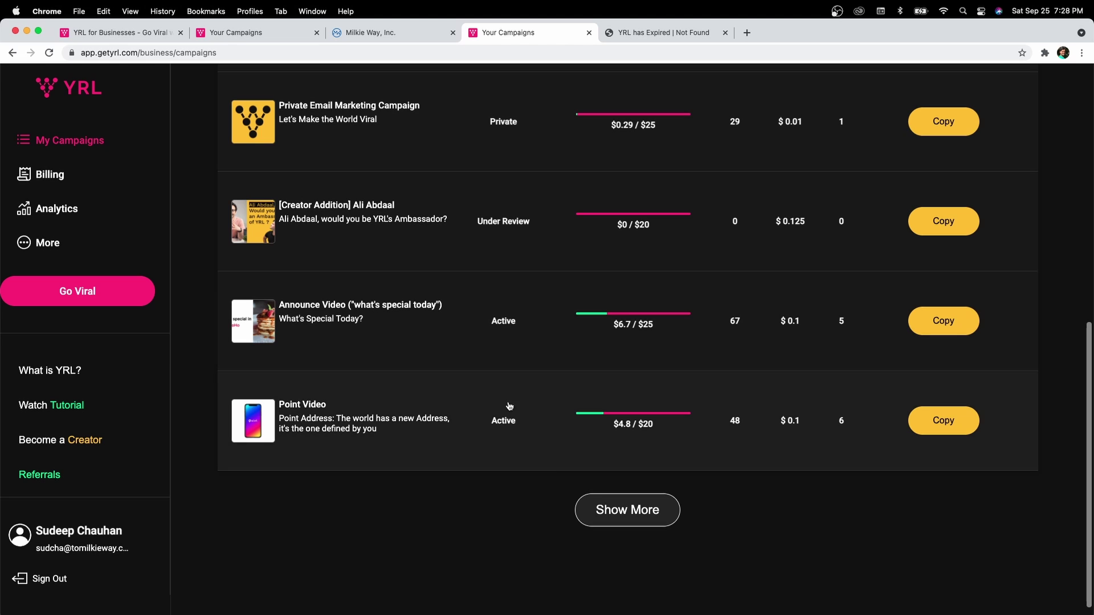
left_click(667, 513)
scroll(627, 525, "down", 4)
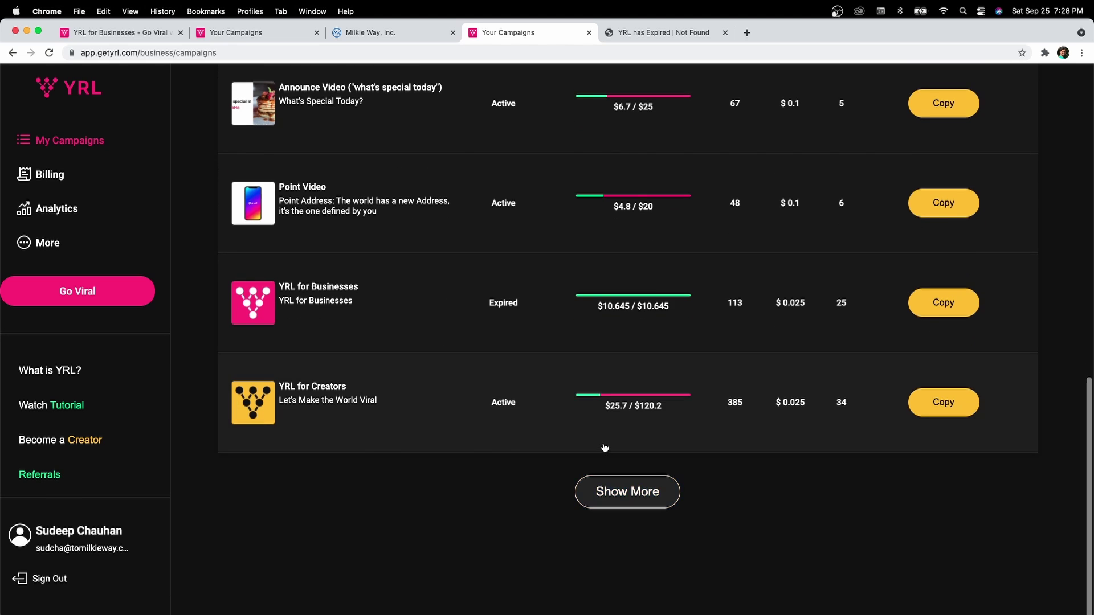
left_click(605, 448)
Step: Examine the YRL for Creators campaign's country distributions, device distribution and top referrer sites
scroll(592, 436, "down", 15)
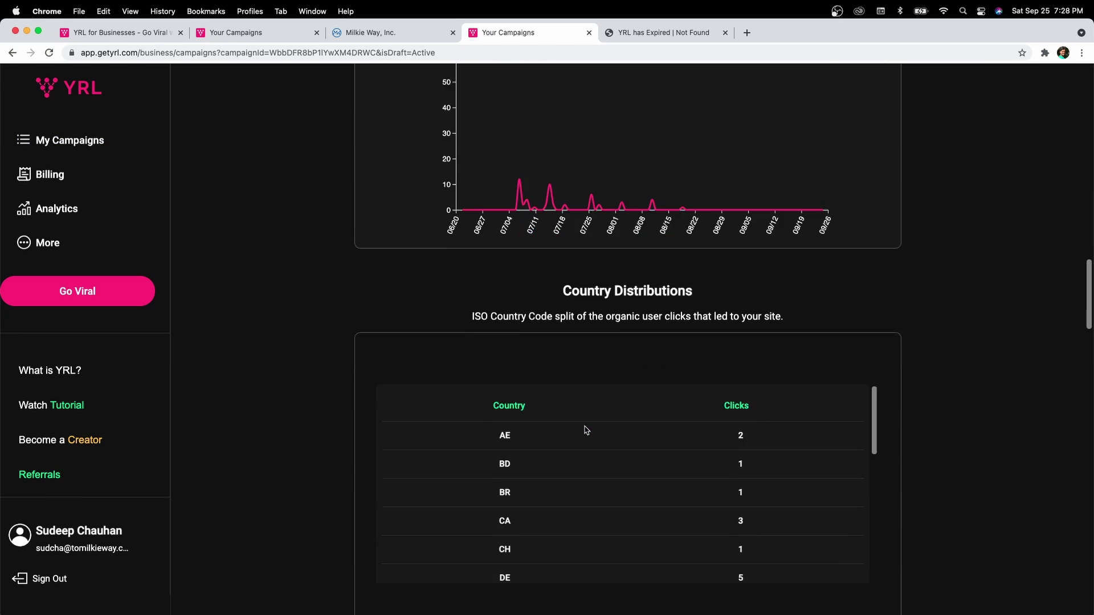
scroll(587, 430, "down", 8)
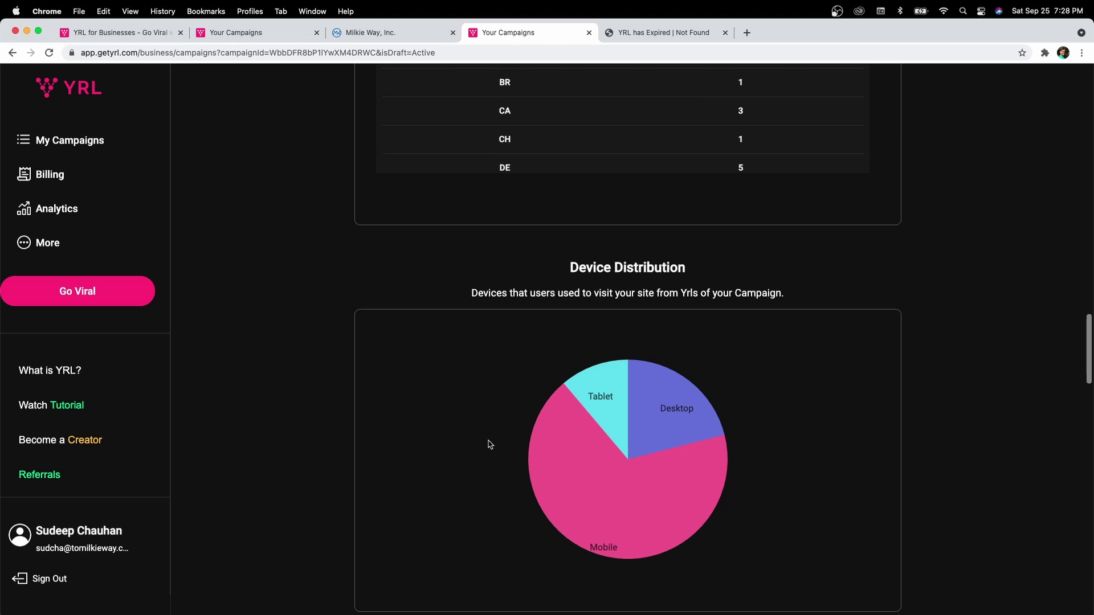
scroll(488, 445, "down", 6)
scroll(489, 443, "down", 10)
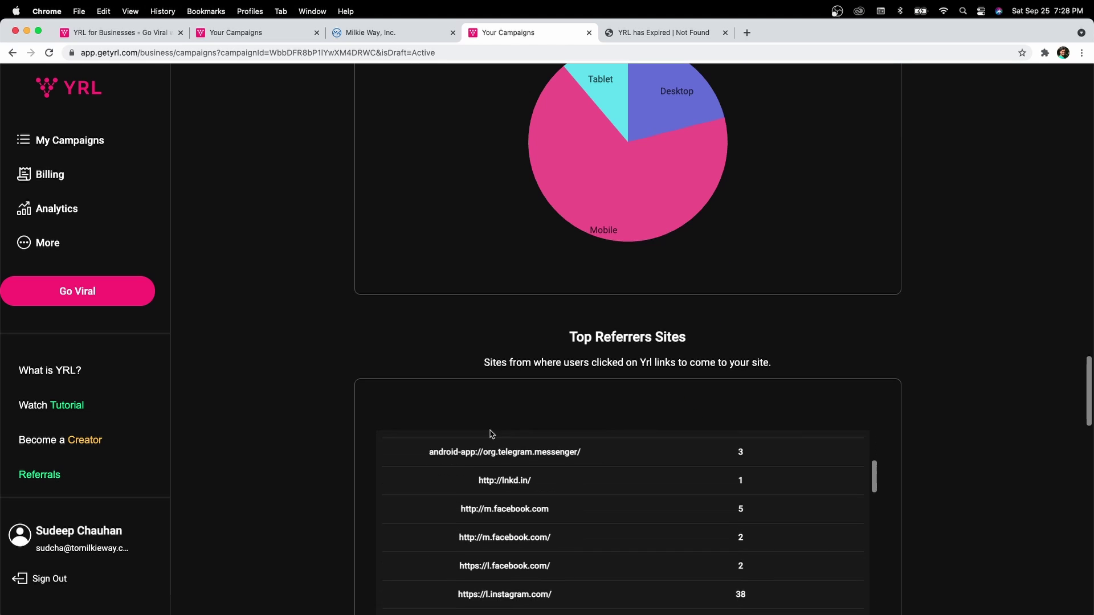
scroll(542, 486, "down", 8)
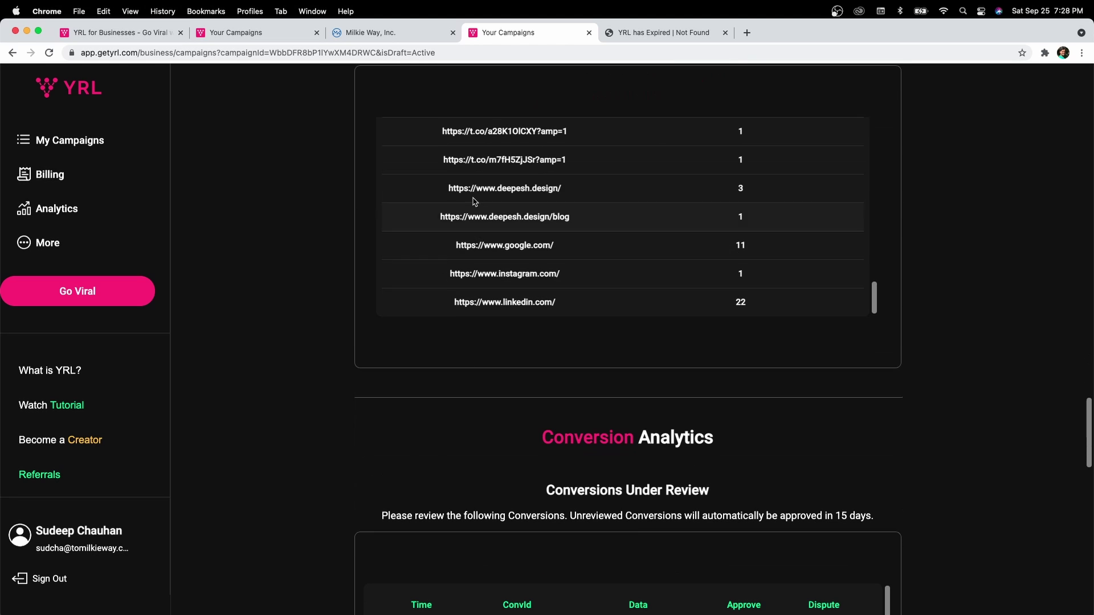
scroll(466, 237, "up", 5)
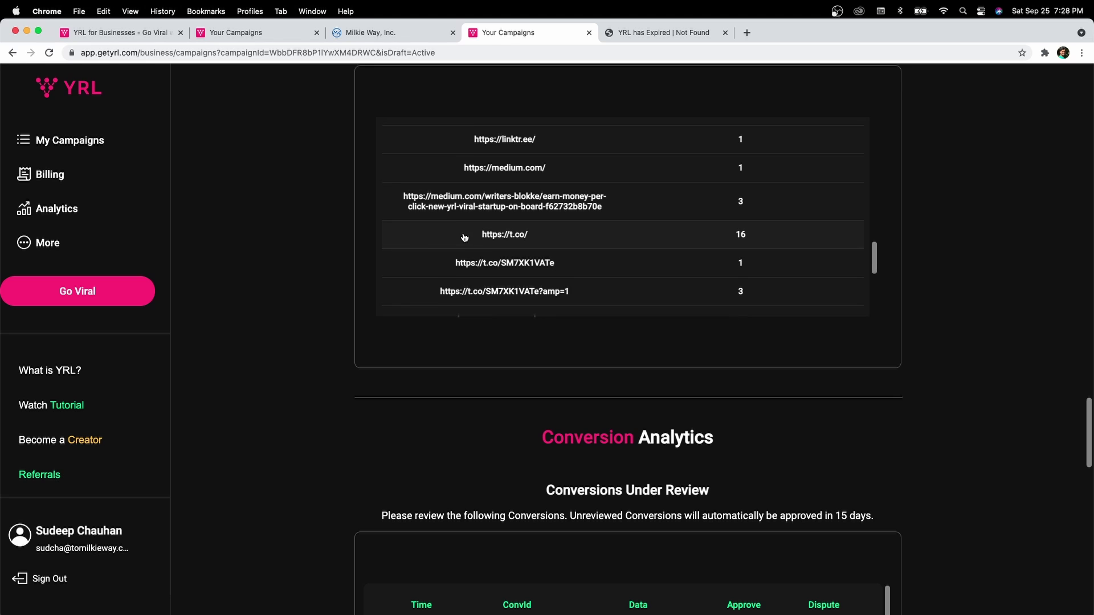
scroll(464, 238, "up", 3)
Step: Examine the Conversions Under Review and Approved Conversions tables, including the user id data and the approve and dispute options of pending conversions
scroll(462, 242, "down", 10)
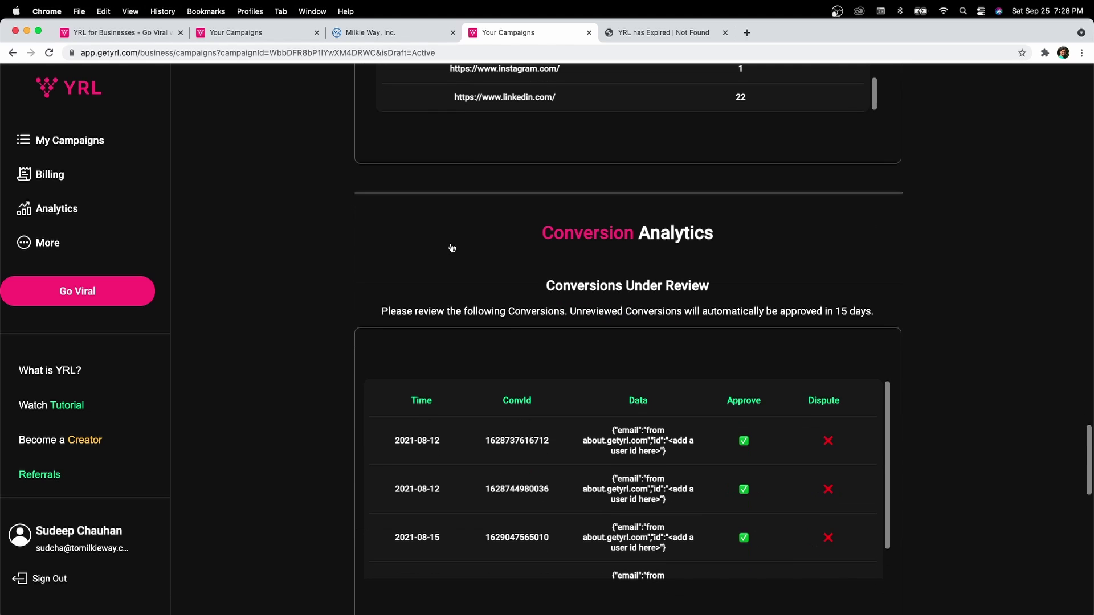
scroll(386, 321, "down", 4)
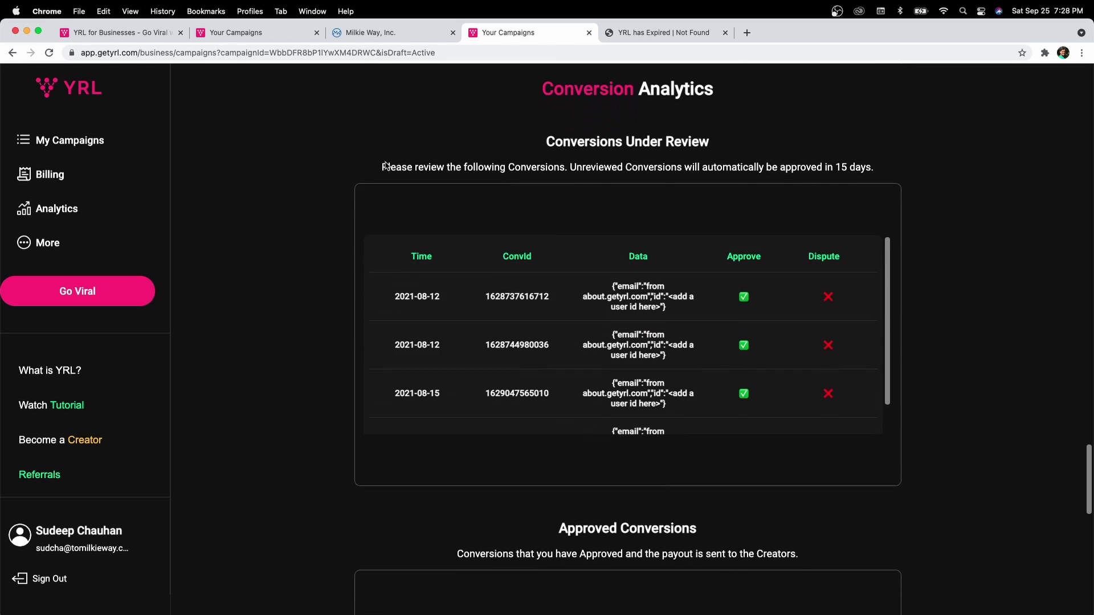
left_click_drag(392, 168, 720, 171)
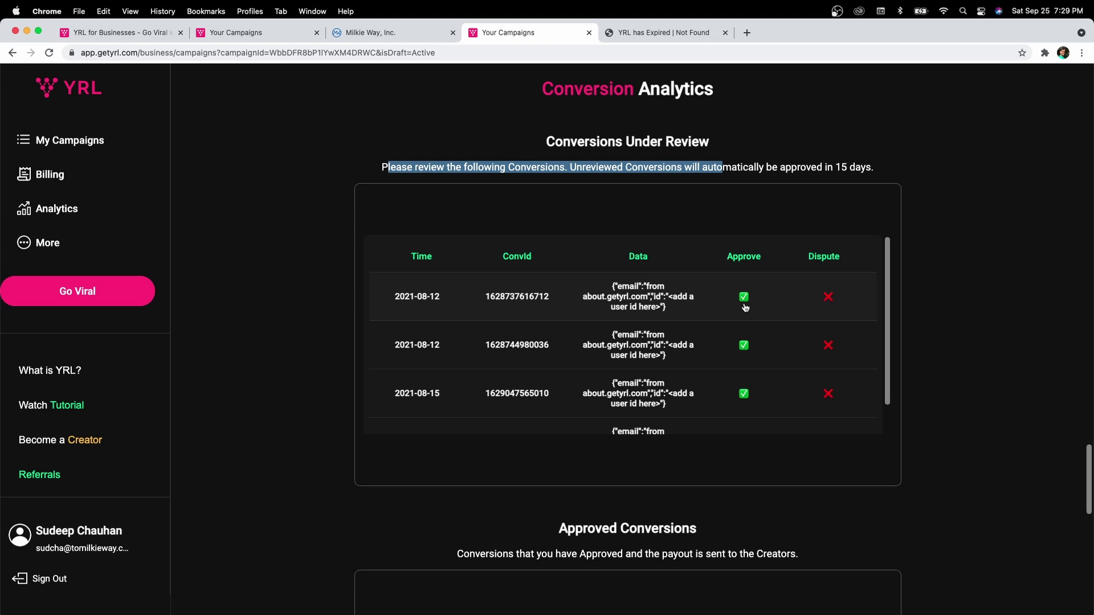
scroll(744, 309, "down", 5)
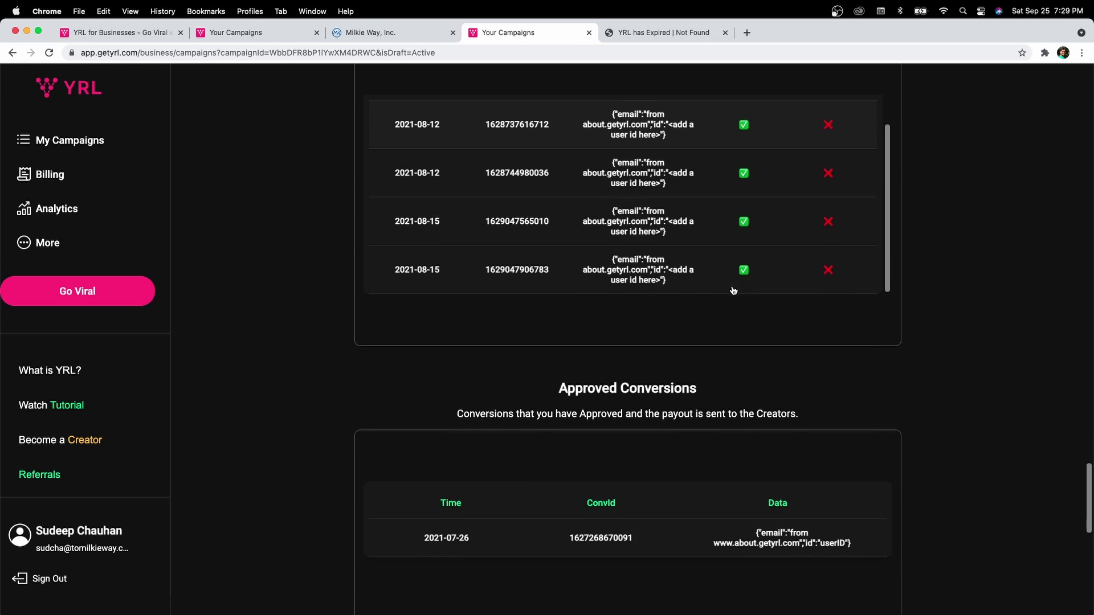
scroll(652, 321, "up", 3)
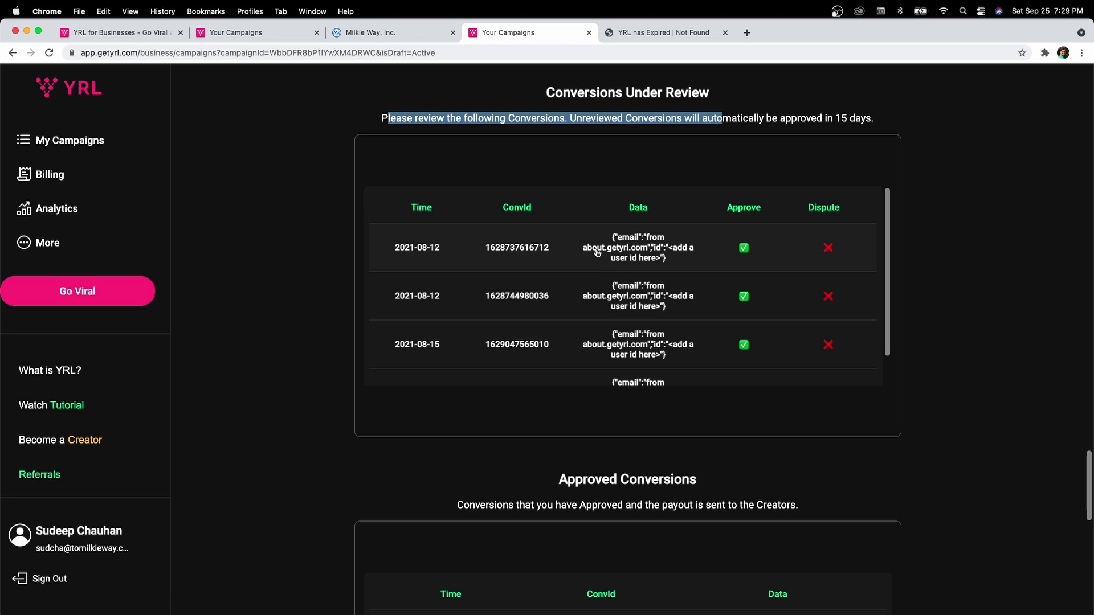
triple_click(613, 247)
left_click(671, 263)
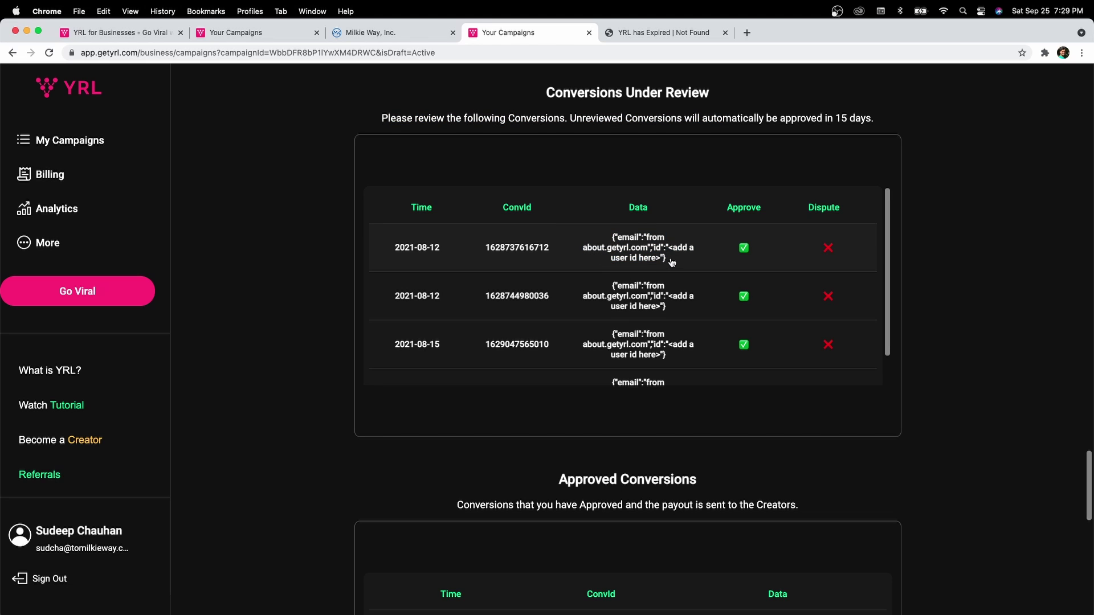
left_click_drag(674, 247, 657, 261)
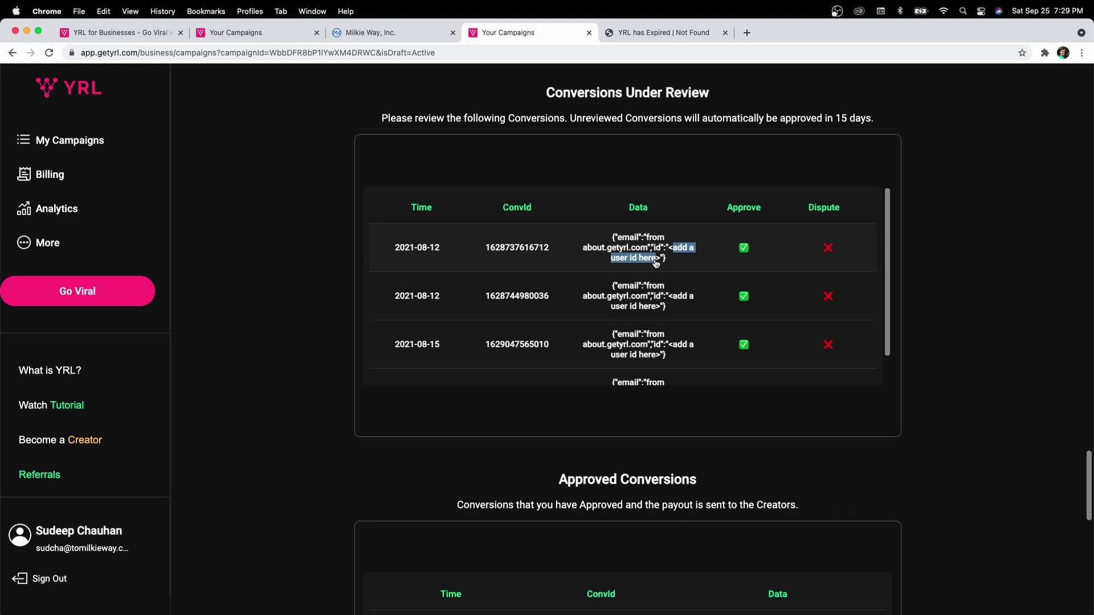
left_click(681, 268)
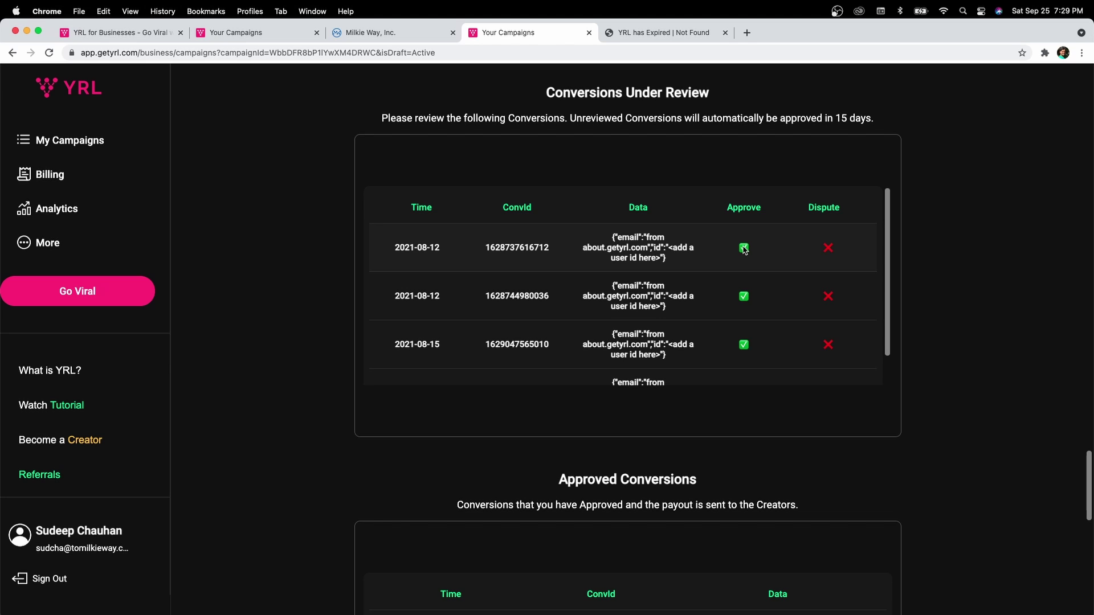
scroll(726, 310, "down", 5)
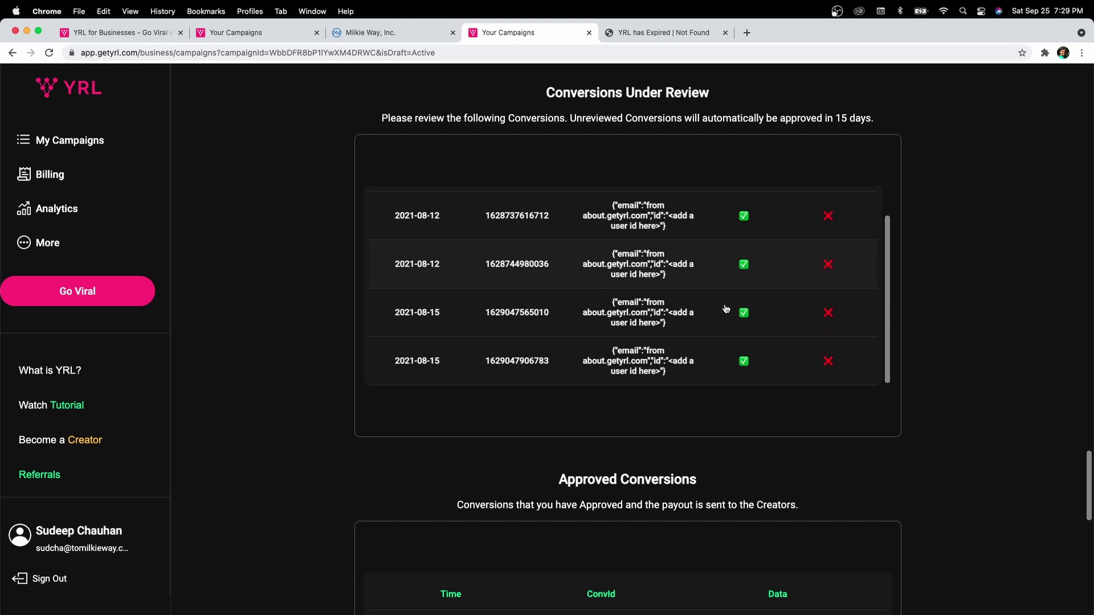